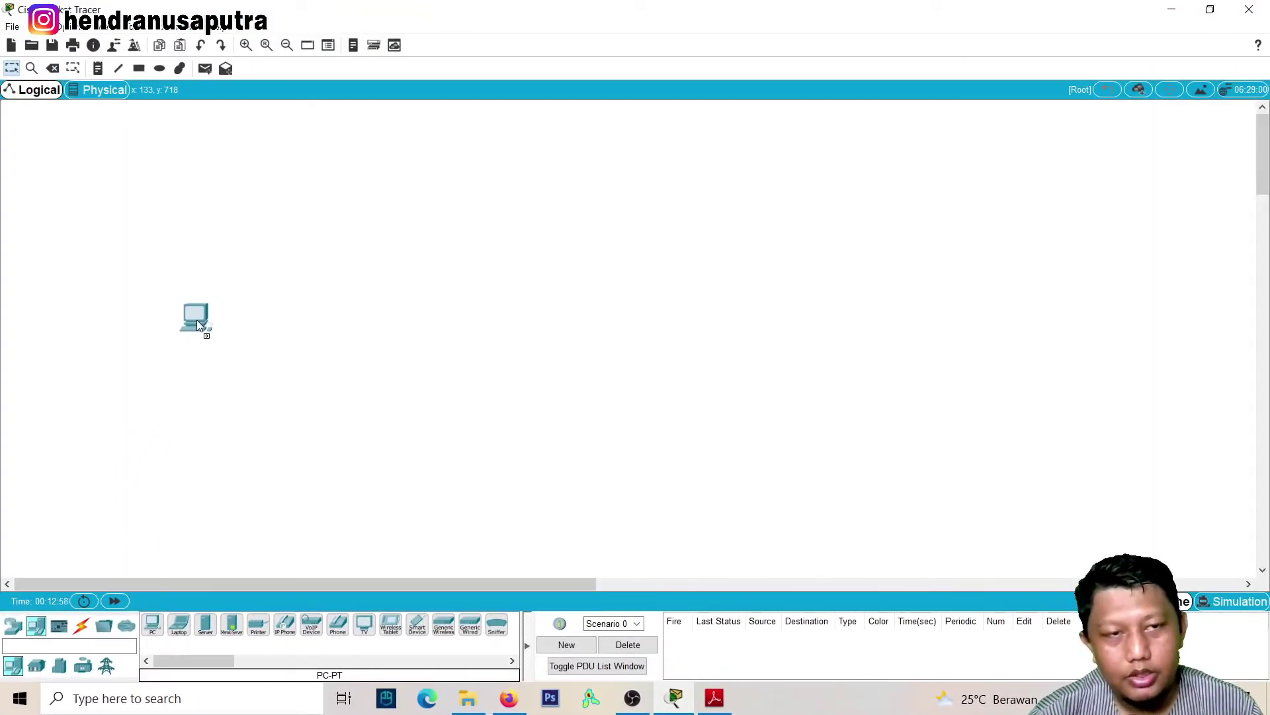
# Place two PC-PT end devices, PC0 and PC1, side by side in the upper part of the logical workspace
pyautogui.moveTo(211, 316); pyautogui.dragTo(203, 244)
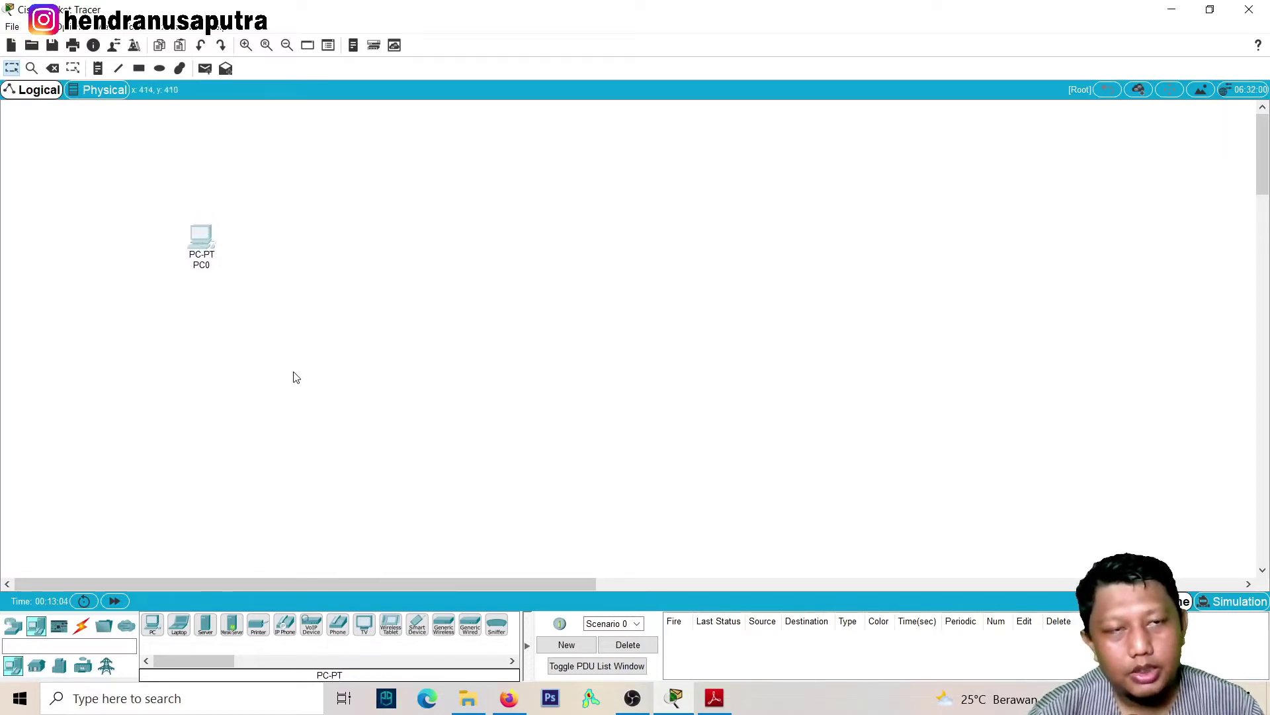
pyautogui.click(153, 625)
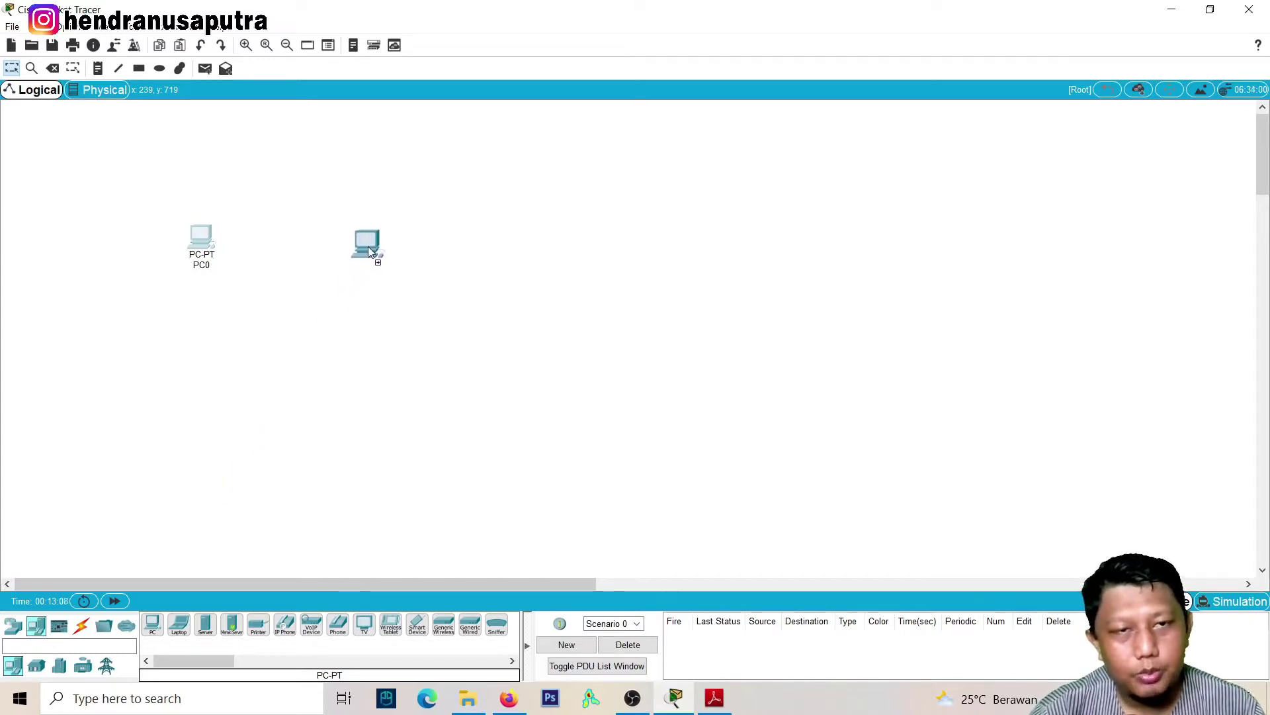
pyautogui.click(368, 246)
pyautogui.moveTo(377, 246); pyautogui.dragTo(371, 243)
pyautogui.moveTo(206, 247)
pyautogui.mouseDown()
pyautogui.moveTo(186, 252)
pyautogui.moveTo(211, 248)
pyautogui.moveTo(194, 244)
pyautogui.mouseUp()
pyautogui.moveTo(364, 244); pyautogui.dragTo(354, 240)
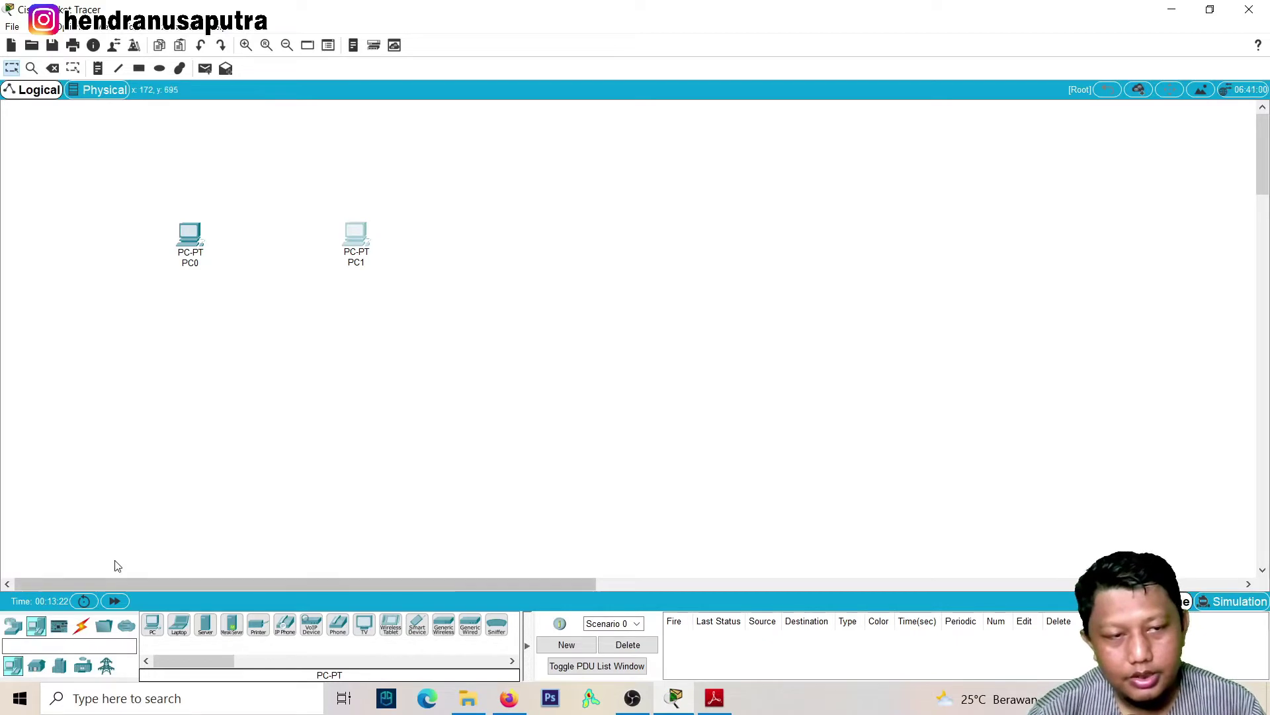
# Connect PC0's FastEthernet0 port to PC1's FastEthernet0 port with a Copper Cross-Over cable
pyautogui.click(82, 627)
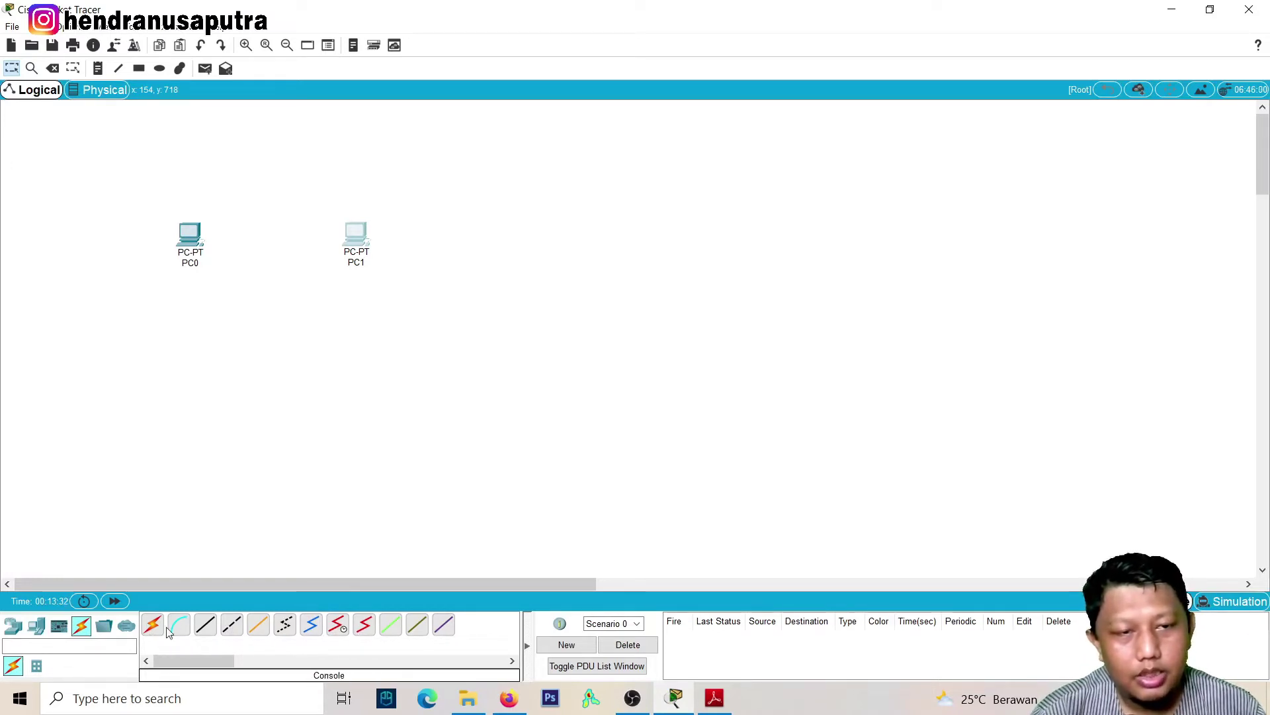
pyautogui.click(233, 630)
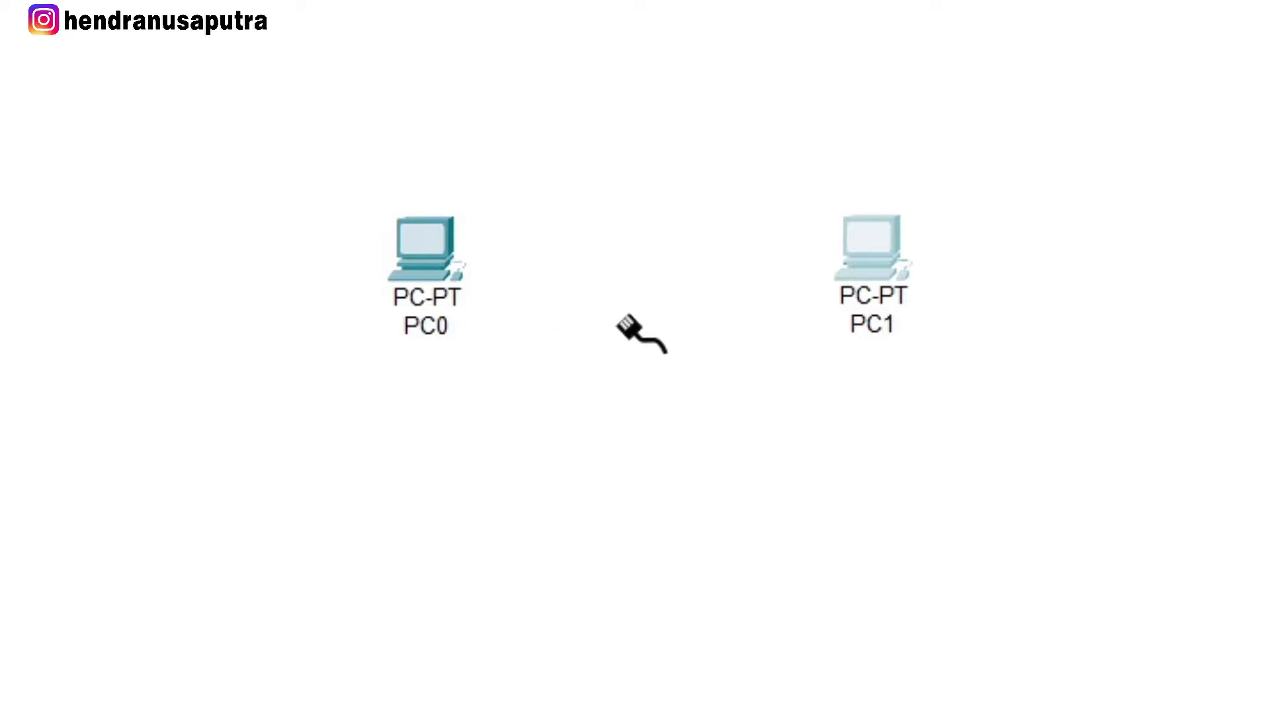
pyautogui.click(415, 247)
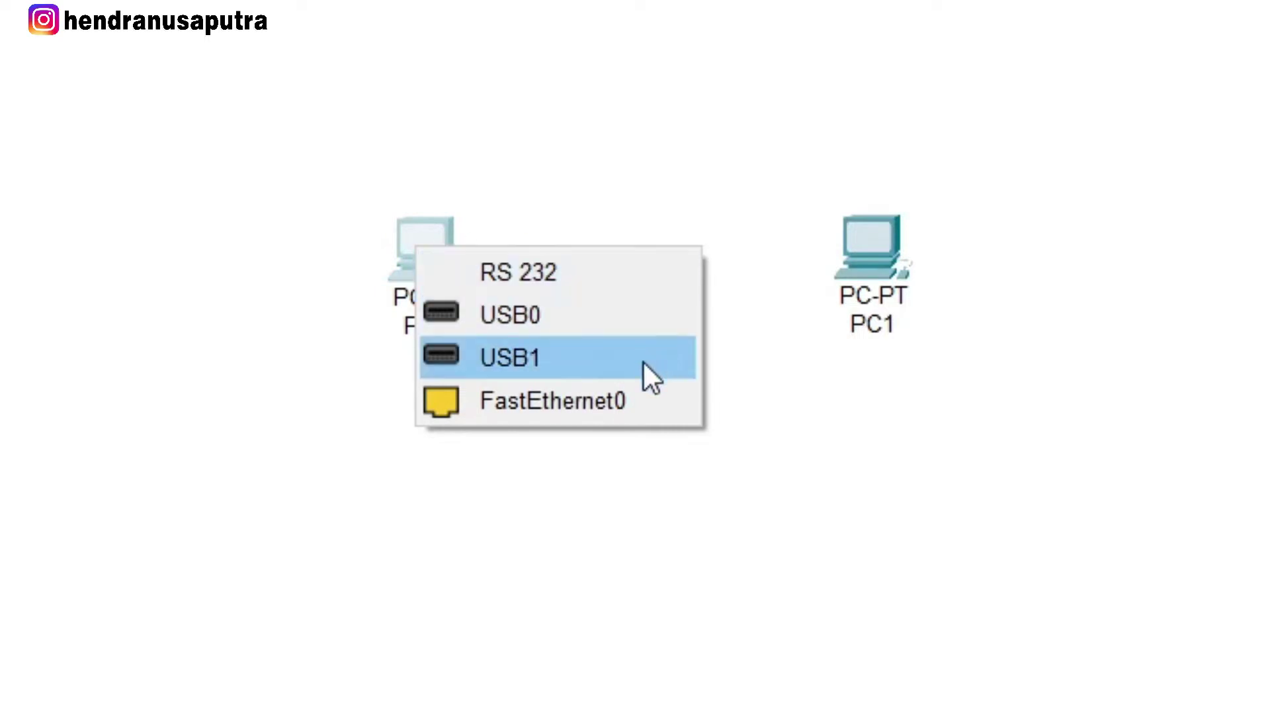
pyautogui.click(624, 400)
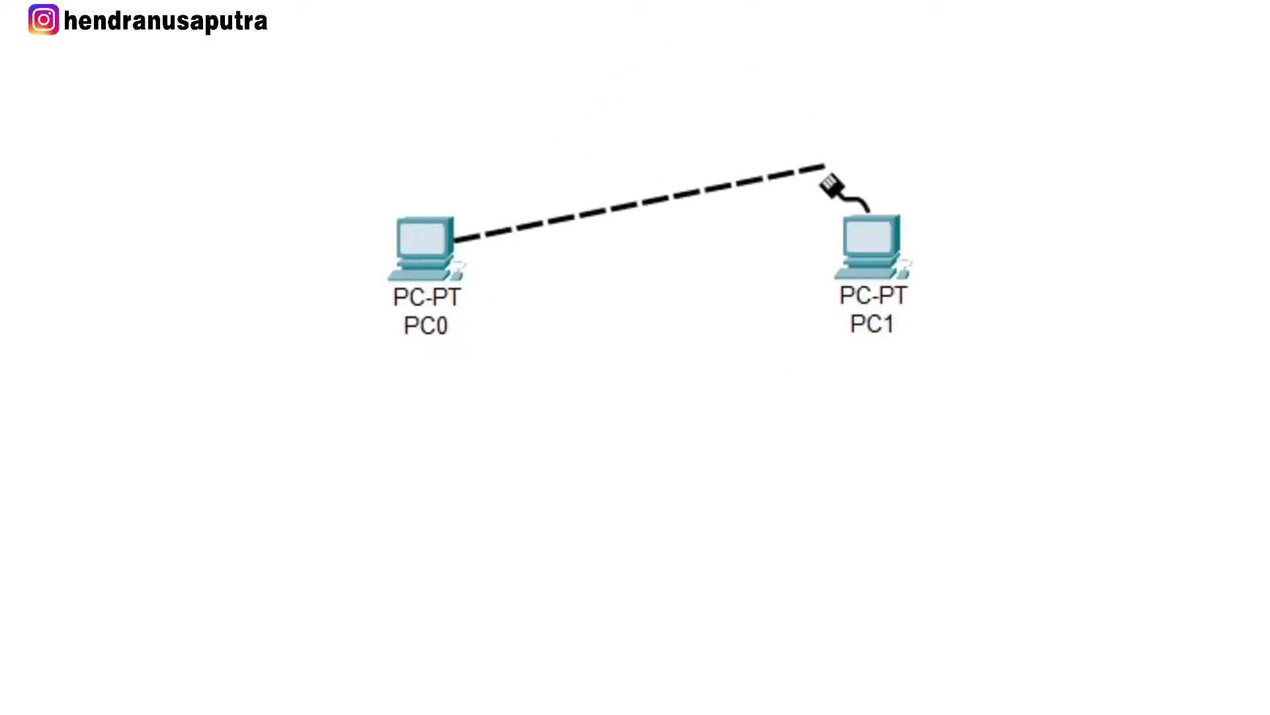
pyautogui.click(875, 234)
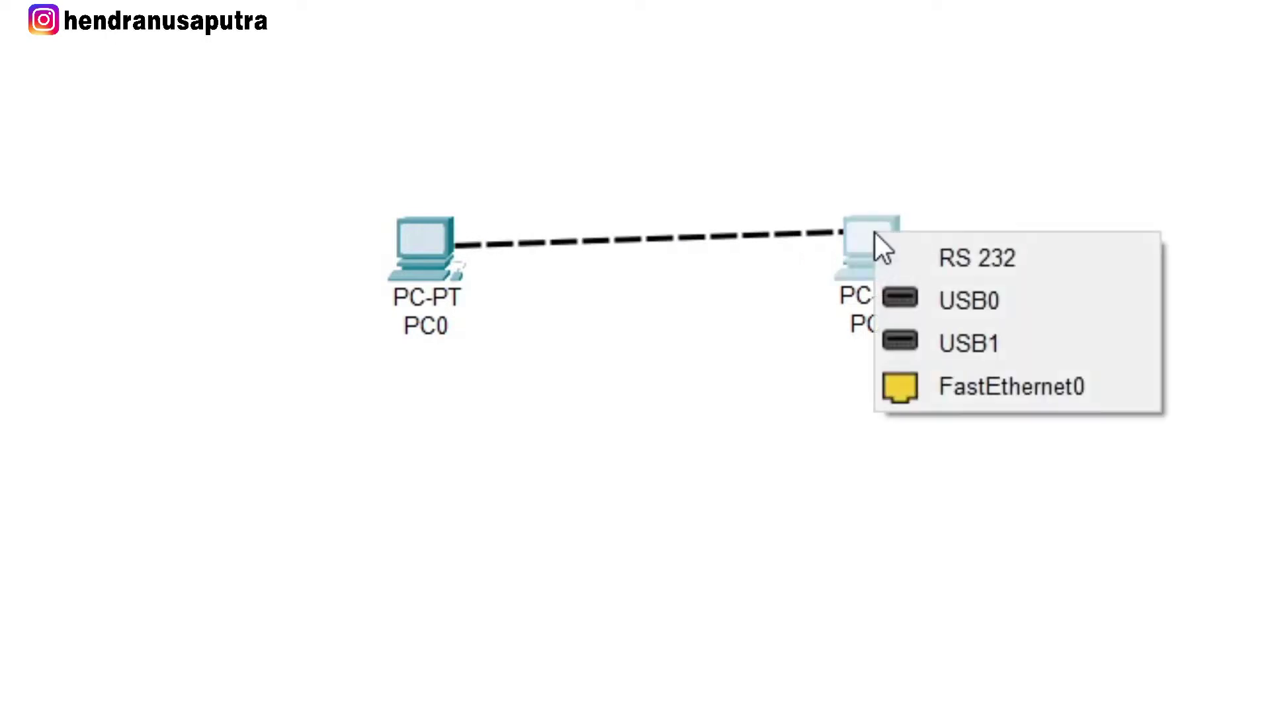
pyautogui.click(1031, 391)
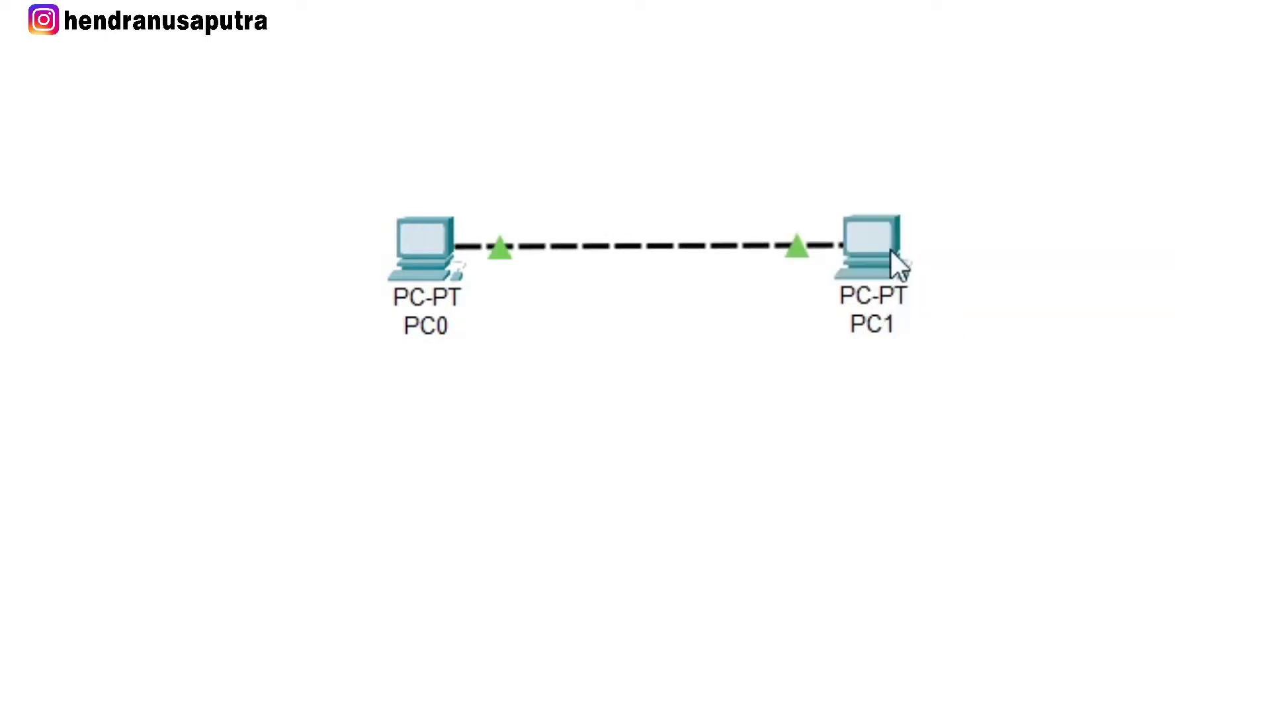
# Reposition PC0 and PC1 at the same height so the cable between them runs horizontally
pyautogui.moveTo(890, 249)
pyautogui.mouseDown()
pyautogui.moveTo(1208, 248)
pyautogui.moveTo(833, 204)
pyautogui.moveTo(947, 205)
pyautogui.moveTo(879, 220)
pyautogui.moveTo(887, 237)
pyautogui.mouseUp()
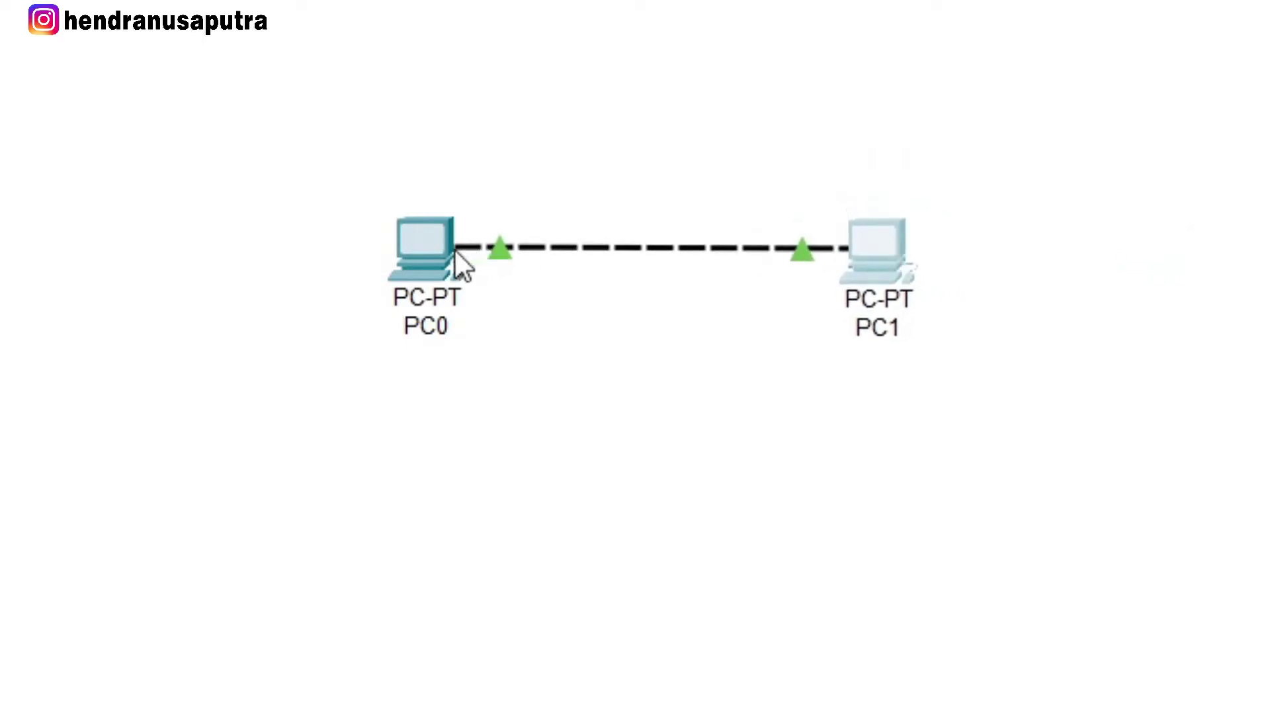
pyautogui.moveTo(456, 250); pyautogui.dragTo(445, 275)
pyautogui.moveTo(869, 282)
pyautogui.mouseDown()
pyautogui.moveTo(873, 308)
pyautogui.moveTo(875, 288)
pyautogui.mouseUp()
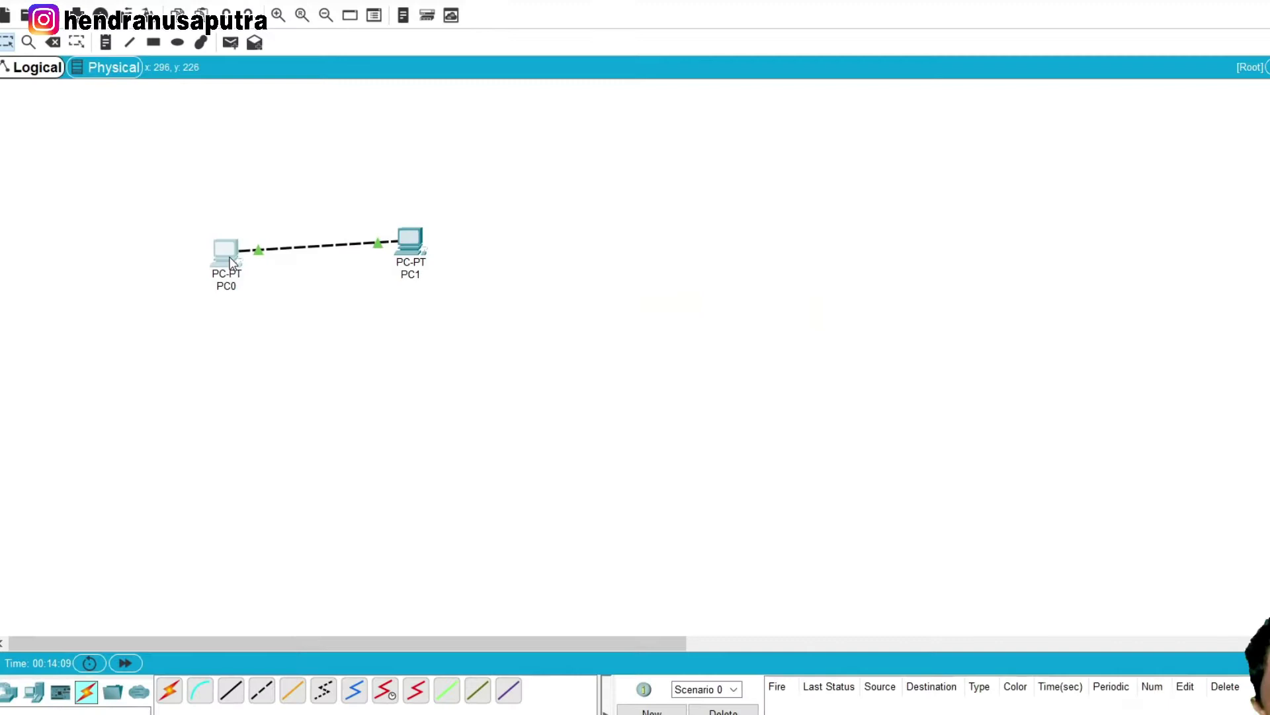
pyautogui.moveTo(232, 263)
pyautogui.mouseDown()
pyautogui.moveTo(214, 230)
pyautogui.moveTo(218, 250)
pyautogui.mouseUp()
pyautogui.click(401, 250)
pyautogui.moveTo(351, 247)
pyautogui.mouseDown()
pyautogui.moveTo(320, 250)
pyautogui.moveTo(351, 250)
pyautogui.mouseUp()
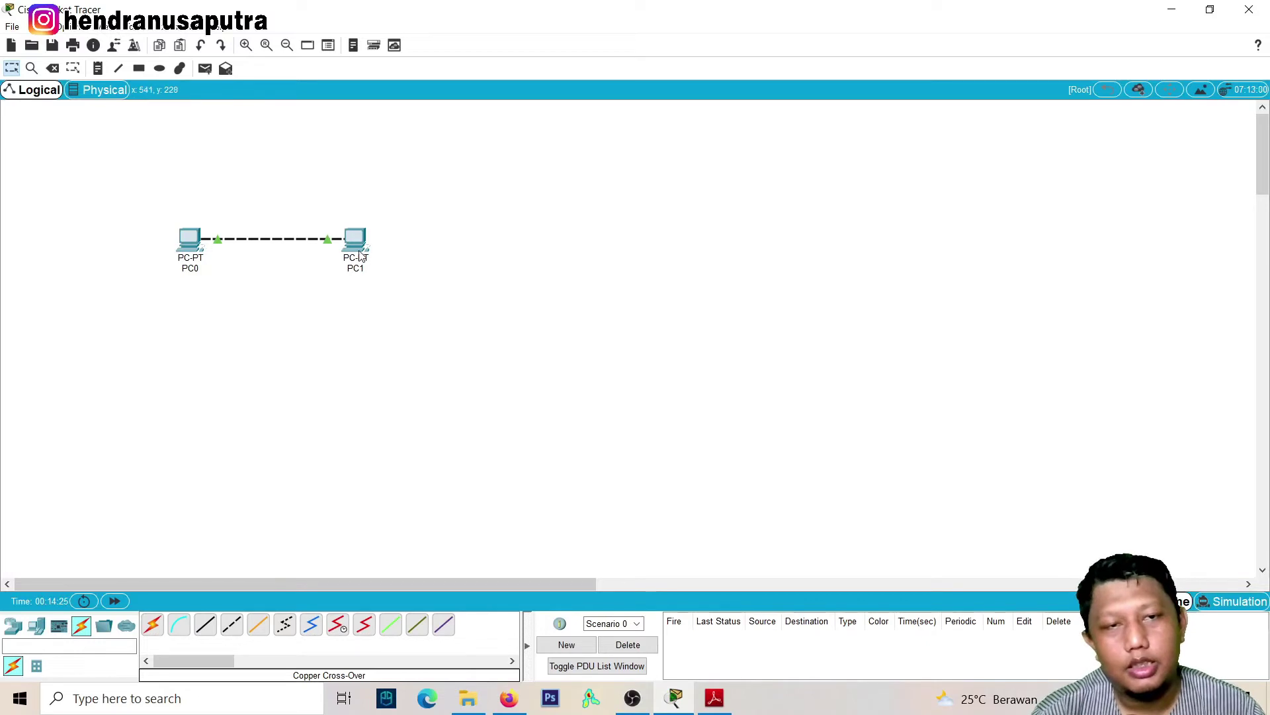
pyautogui.moveTo(360, 255)
pyautogui.mouseDown()
pyautogui.moveTo(333, 224)
pyautogui.moveTo(380, 243)
pyautogui.moveTo(372, 265)
pyautogui.moveTo(352, 248)
pyautogui.moveTo(369, 250)
pyautogui.mouseUp()
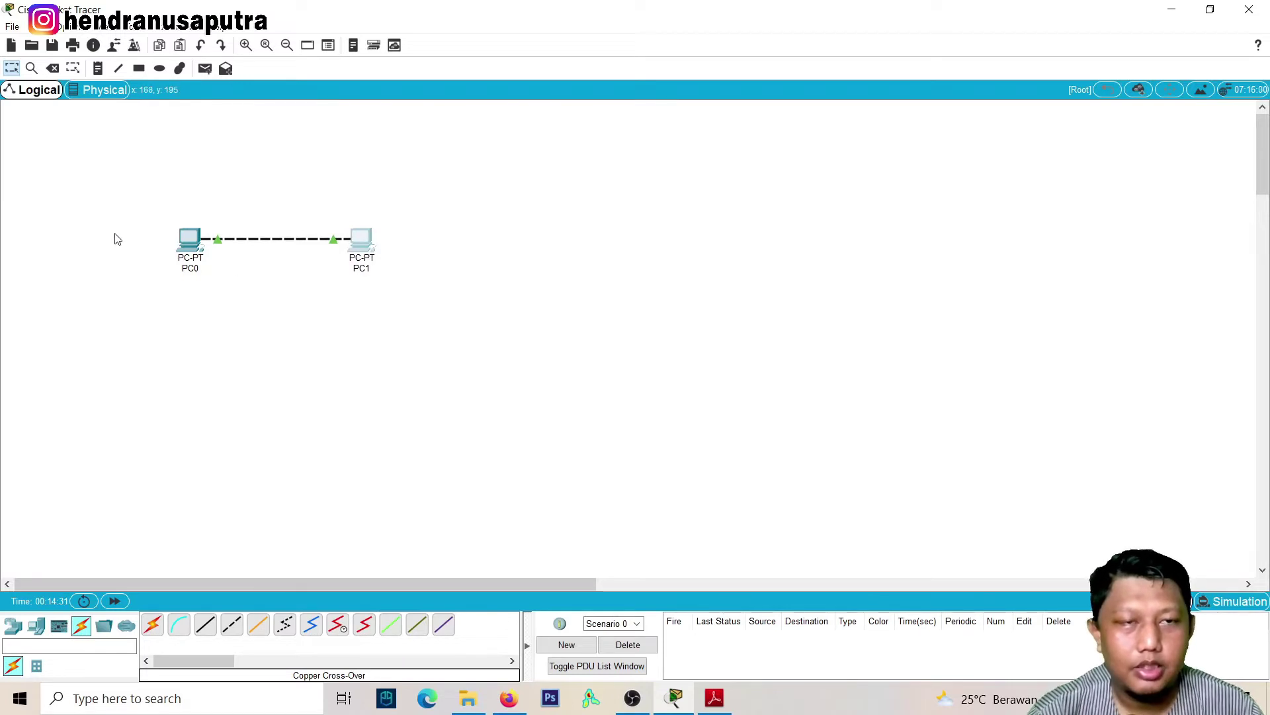
# Check the peer-to-peer addressing plan in the Adobe Reader module, and open the IP Configuration of PC0
pyautogui.click(715, 698)
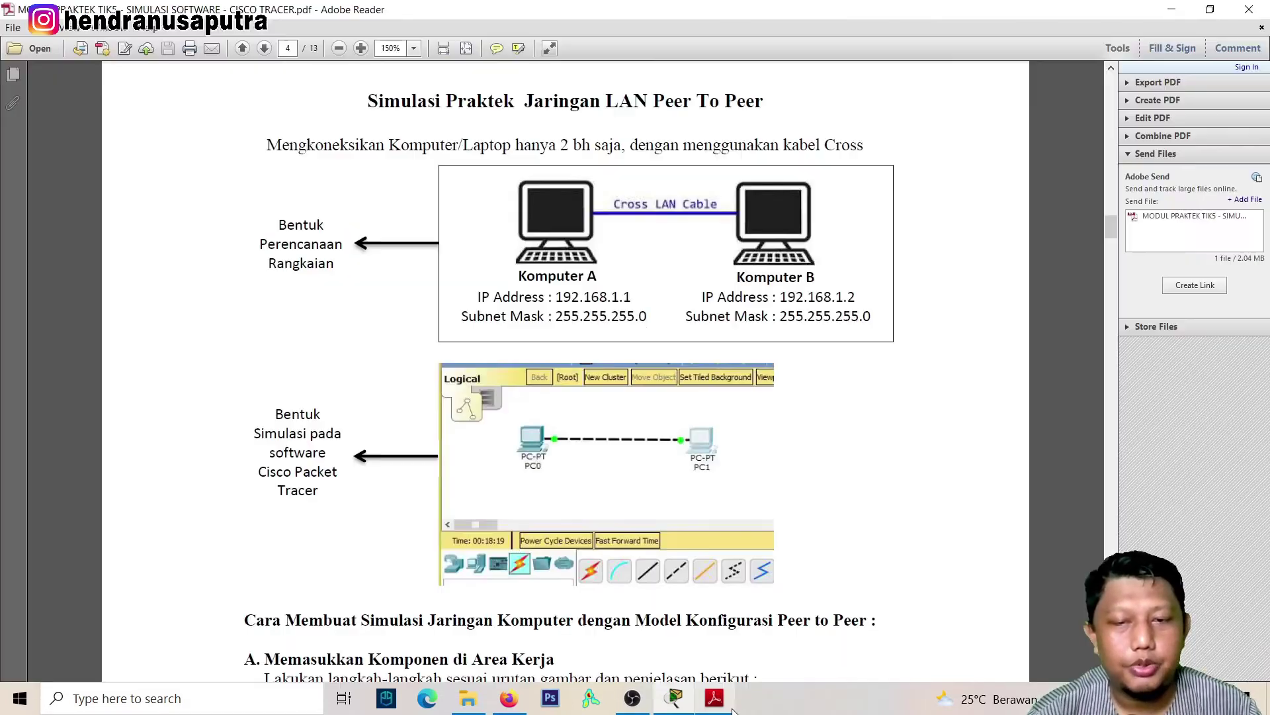
pyautogui.click(714, 698)
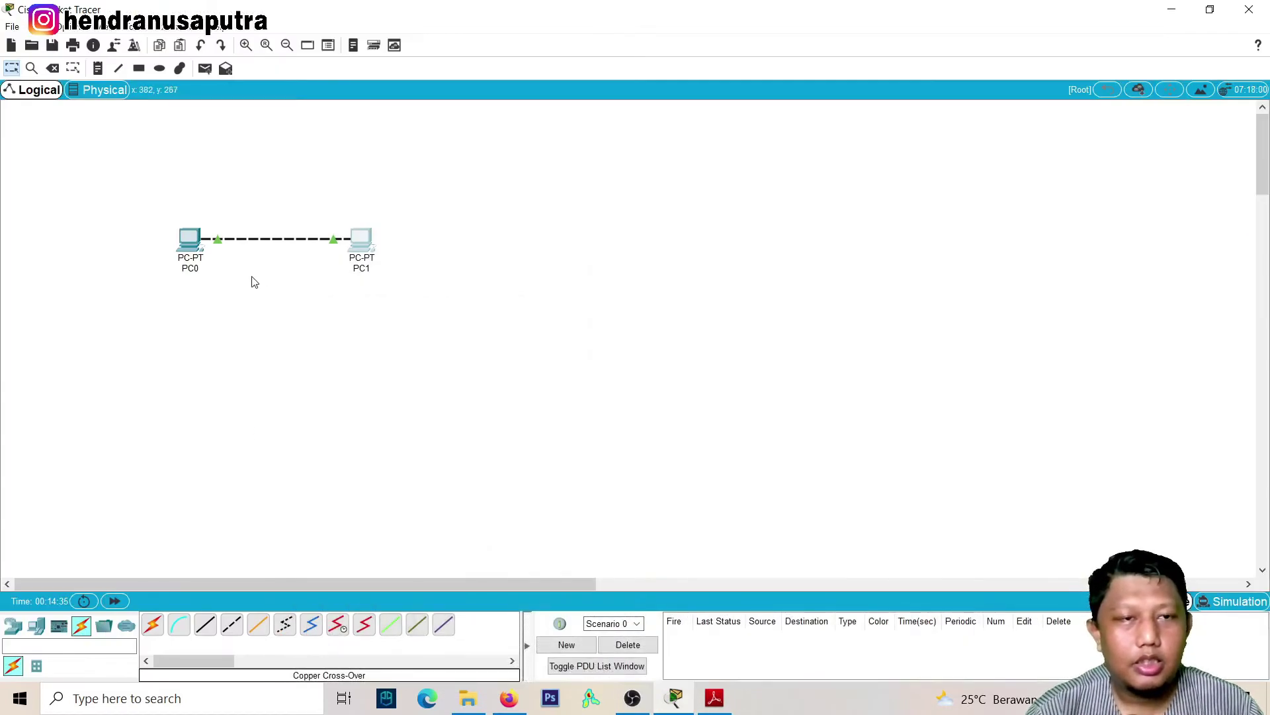
pyautogui.click(199, 248)
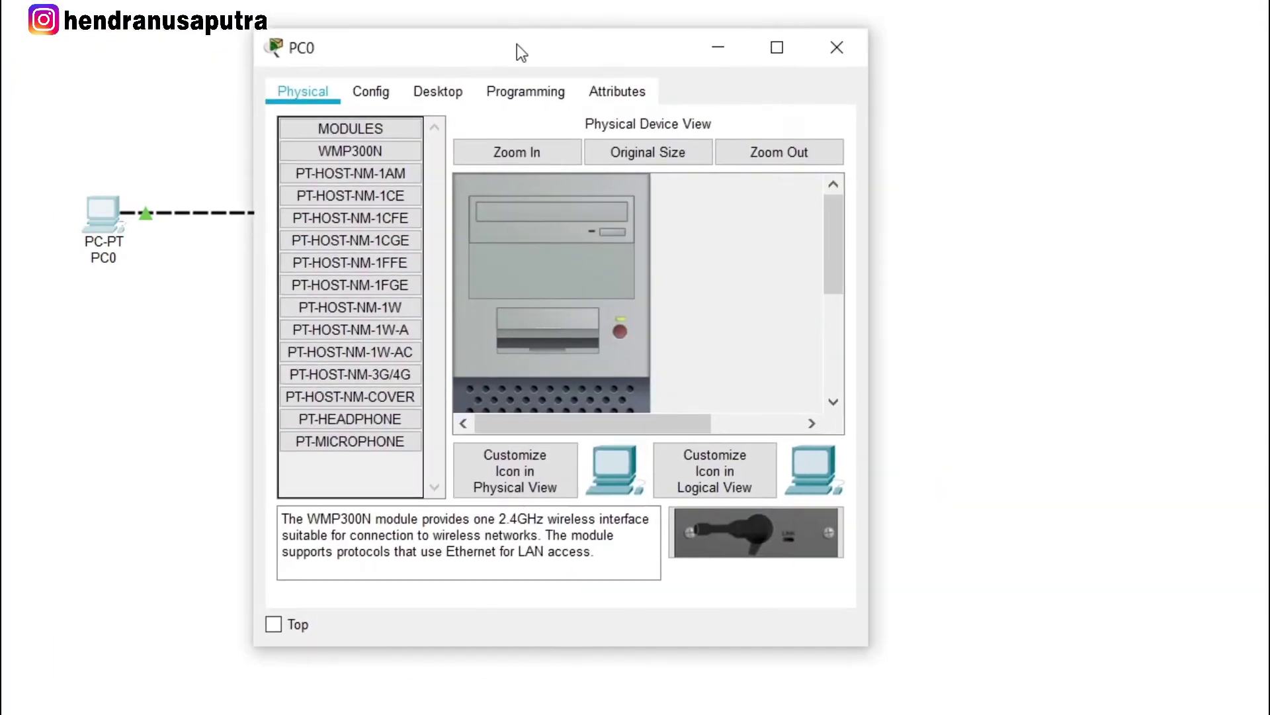
pyautogui.moveTo(517, 44); pyautogui.dragTo(549, 60)
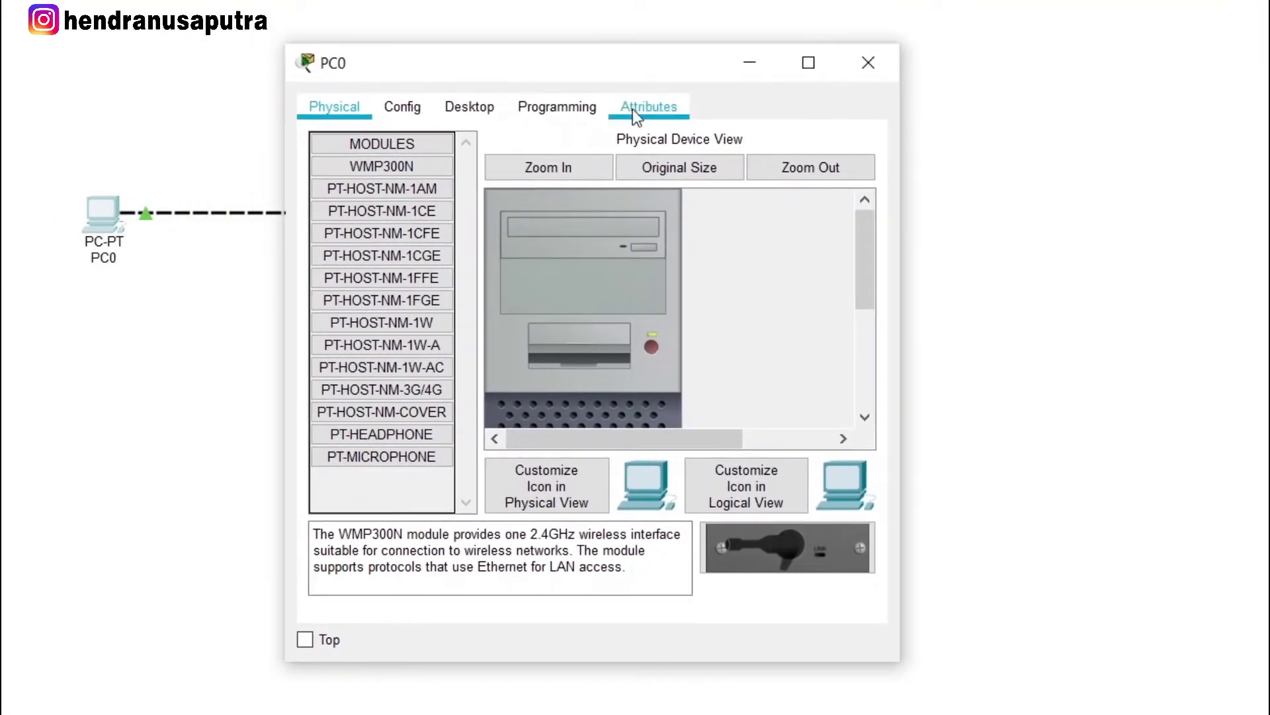
pyautogui.click(480, 112)
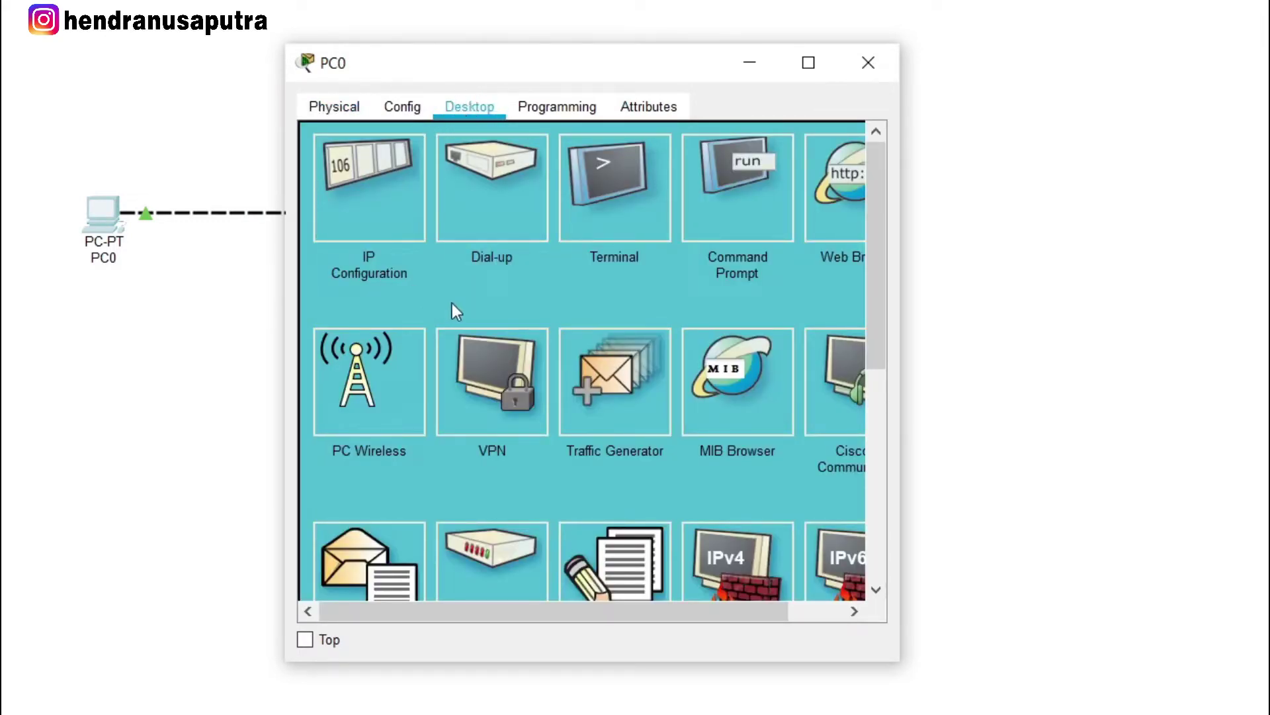
pyautogui.click(374, 196)
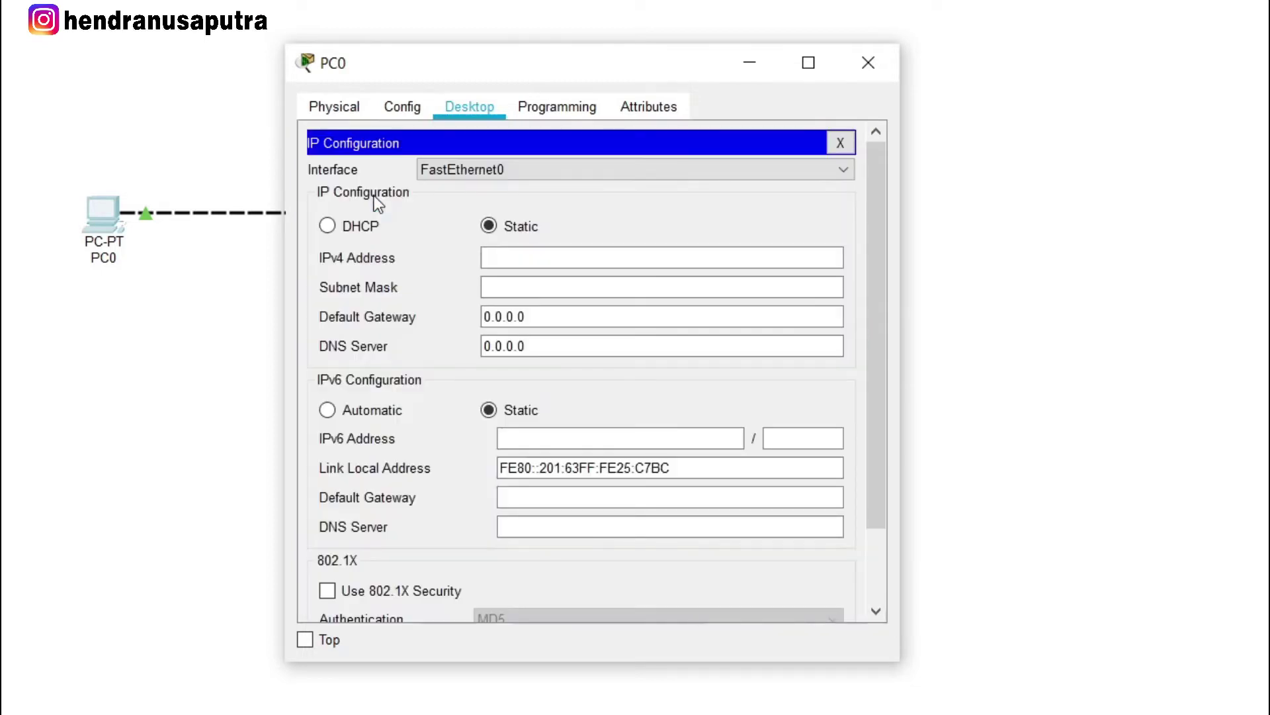
pyautogui.moveTo(558, 67)
pyautogui.mouseDown()
pyautogui.moveTo(573, 29)
pyautogui.moveTo(570, 55)
pyautogui.mouseUp()
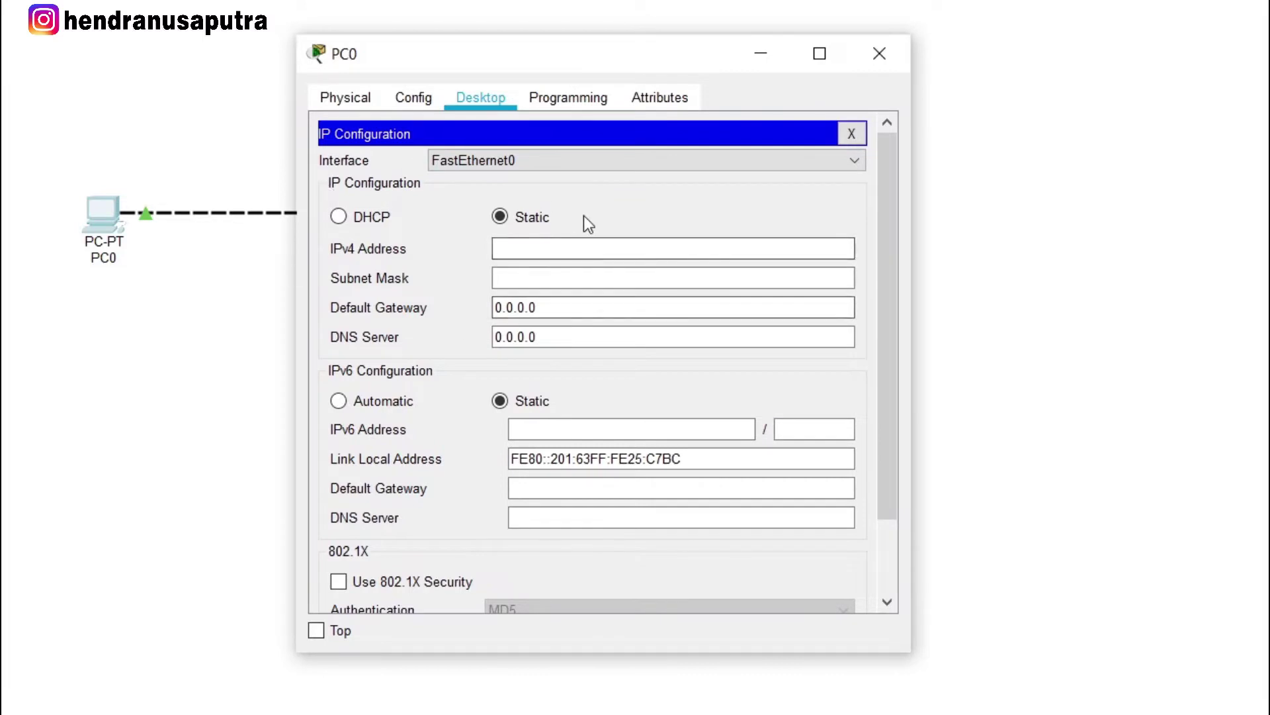
# Give PC0 the static IPv4 address 192.168.1.1 with subnet mask 255.255.255.0, and move it slightly away from PC1
pyautogui.click(529, 245)
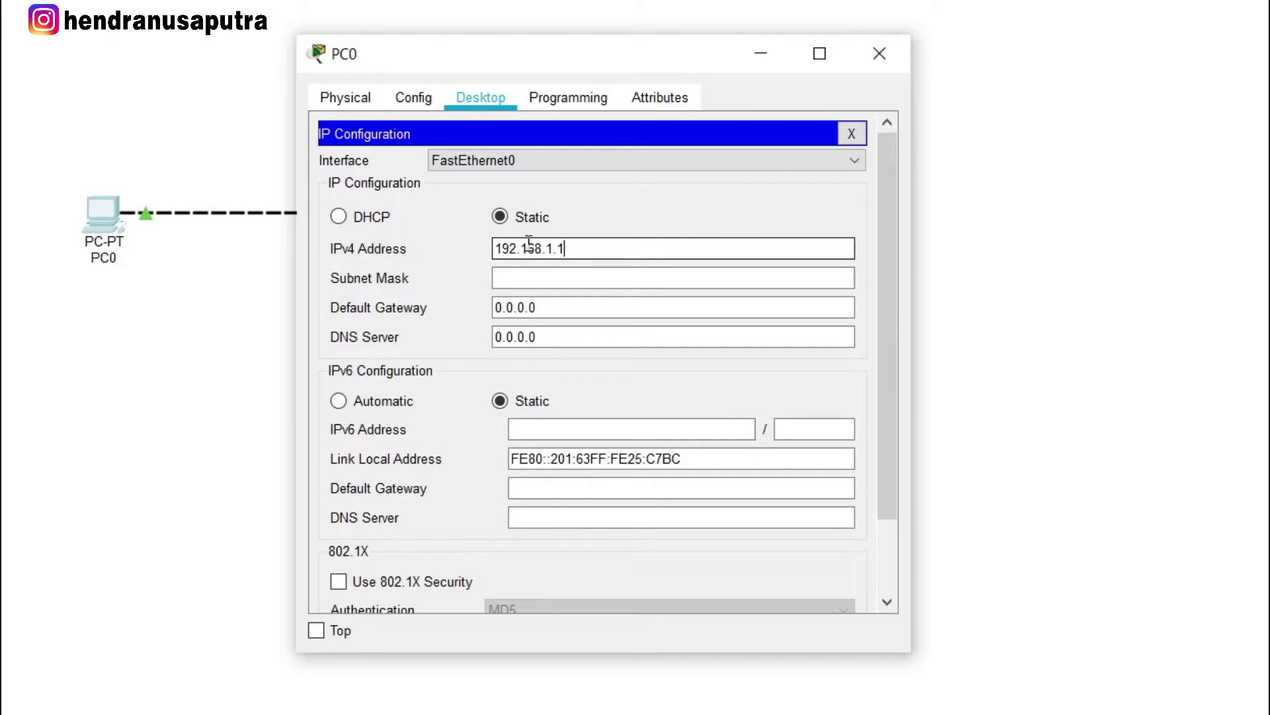
pyautogui.write('192.168.1.1')
pyautogui.click(582, 278)
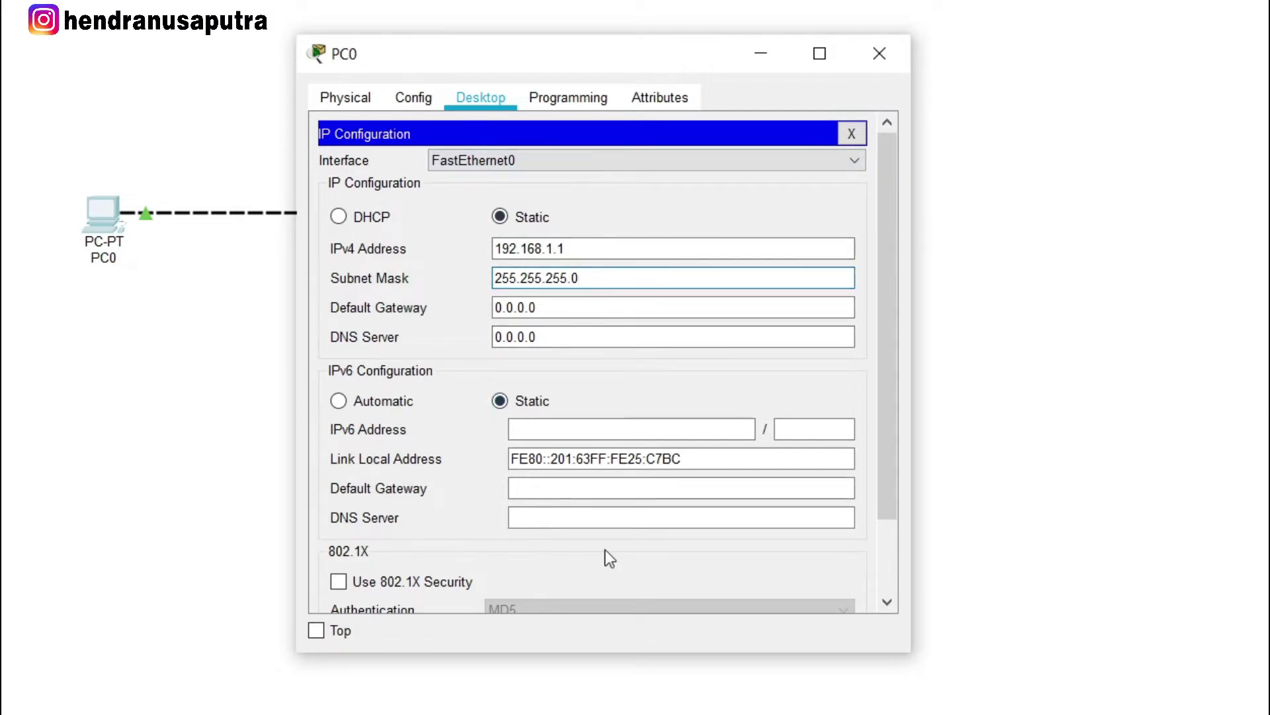
pyautogui.moveTo(893, 443); pyautogui.dragTo(887, 372)
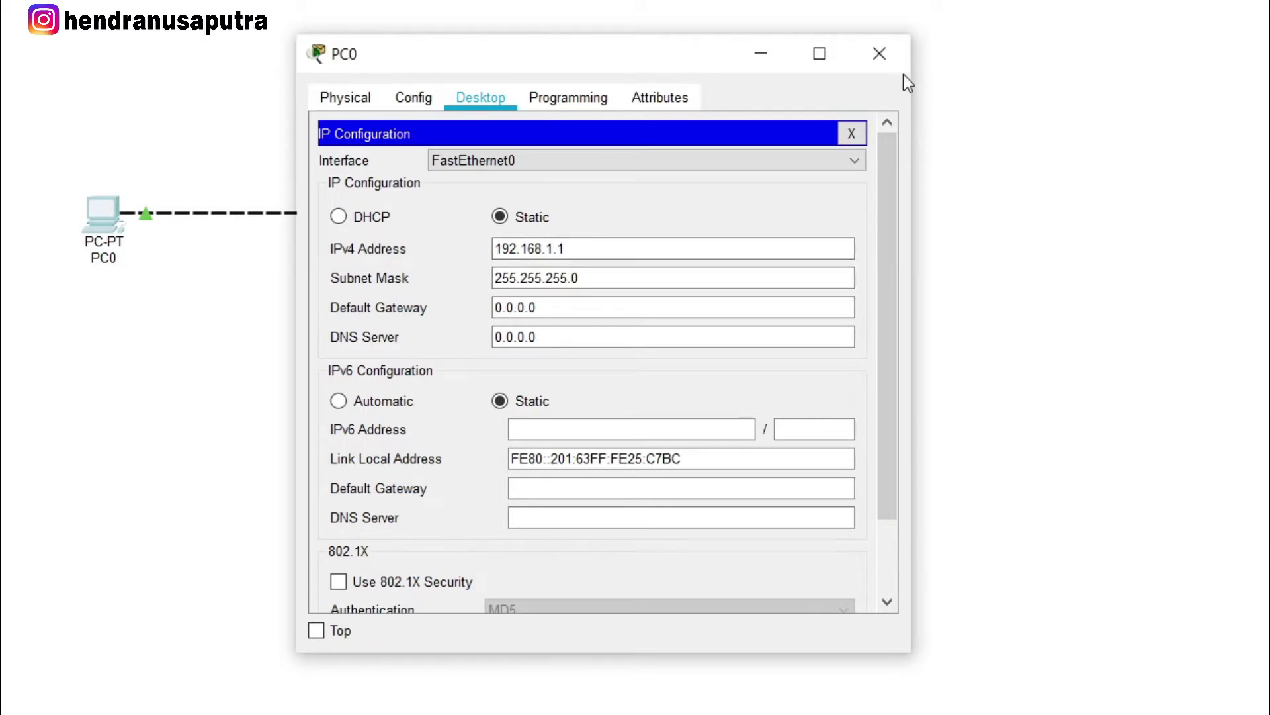
pyautogui.click(875, 53)
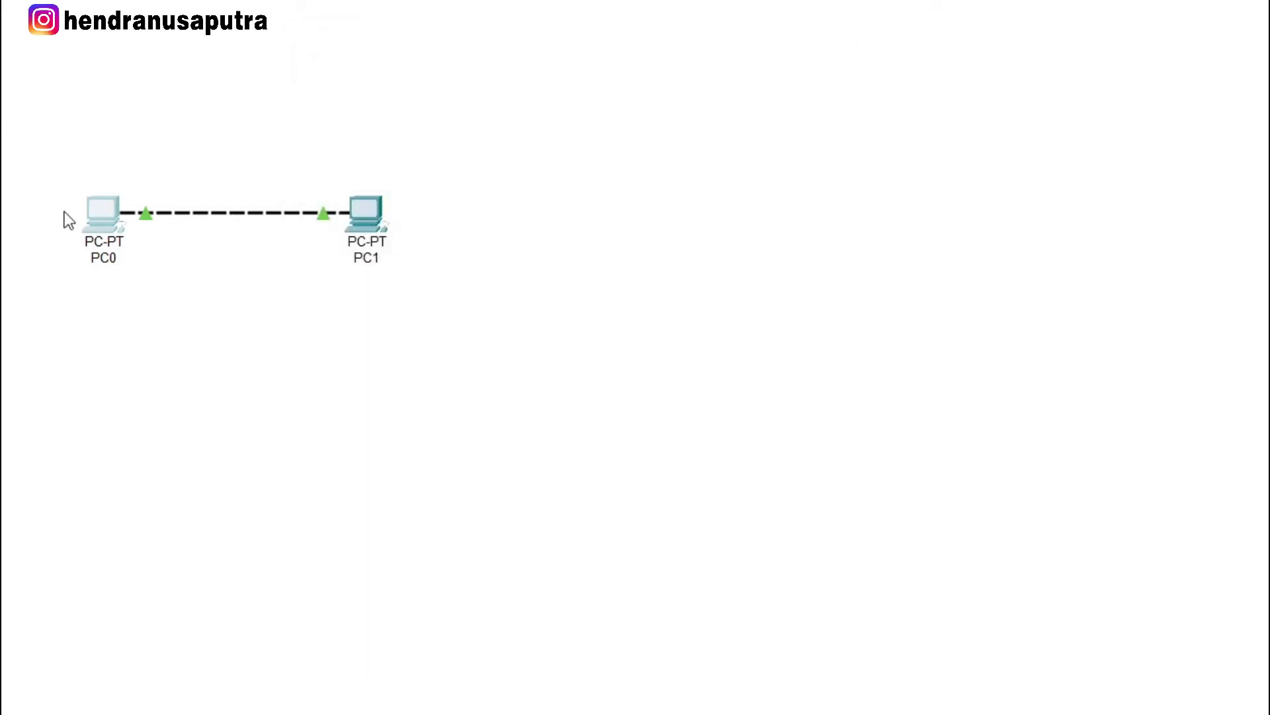
pyautogui.moveTo(97, 235); pyautogui.dragTo(77, 225)
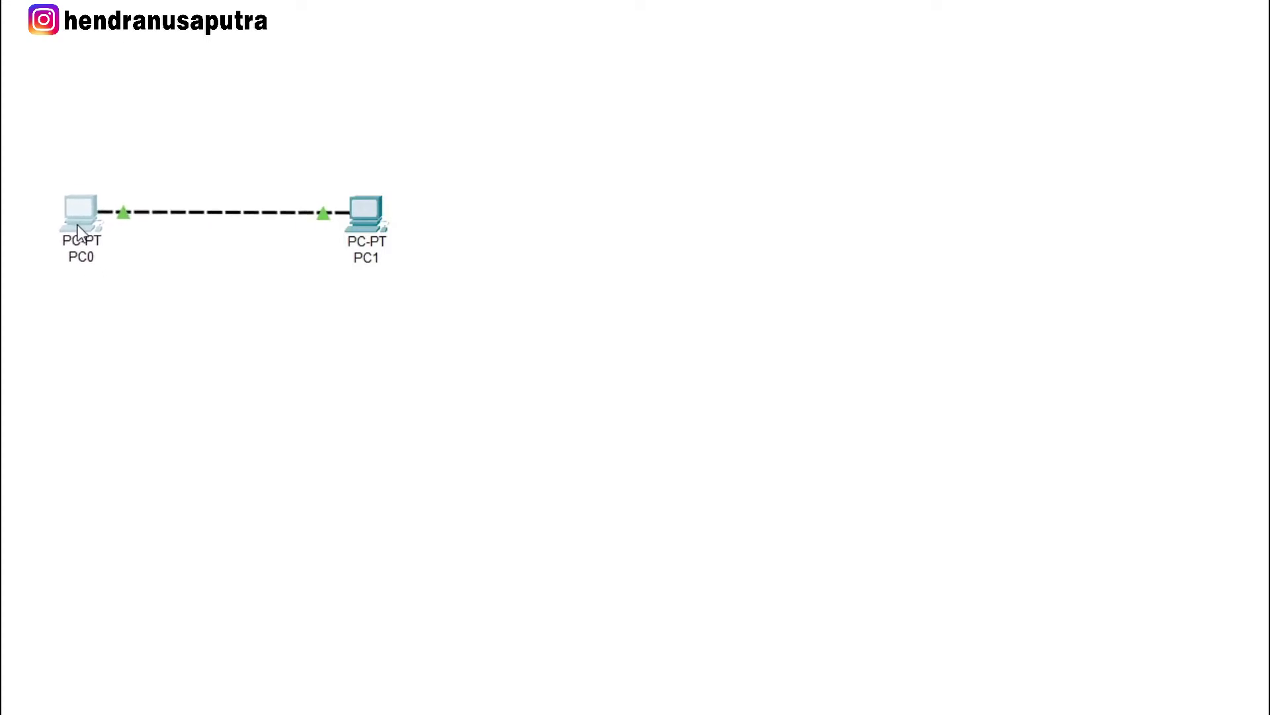
# Give PC1 the static IPv4 address 192.168.1.2 with subnet mask 255.255.255.0 and close its window
pyautogui.click(371, 215)
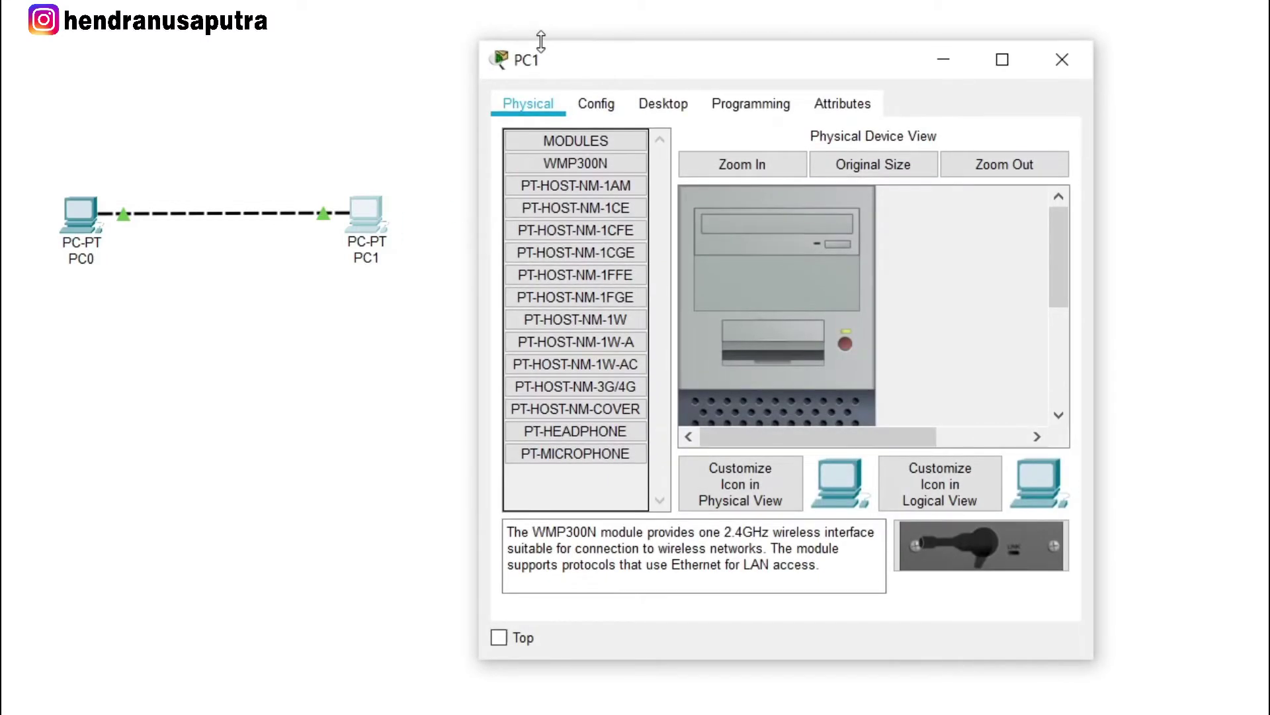
pyautogui.click(664, 106)
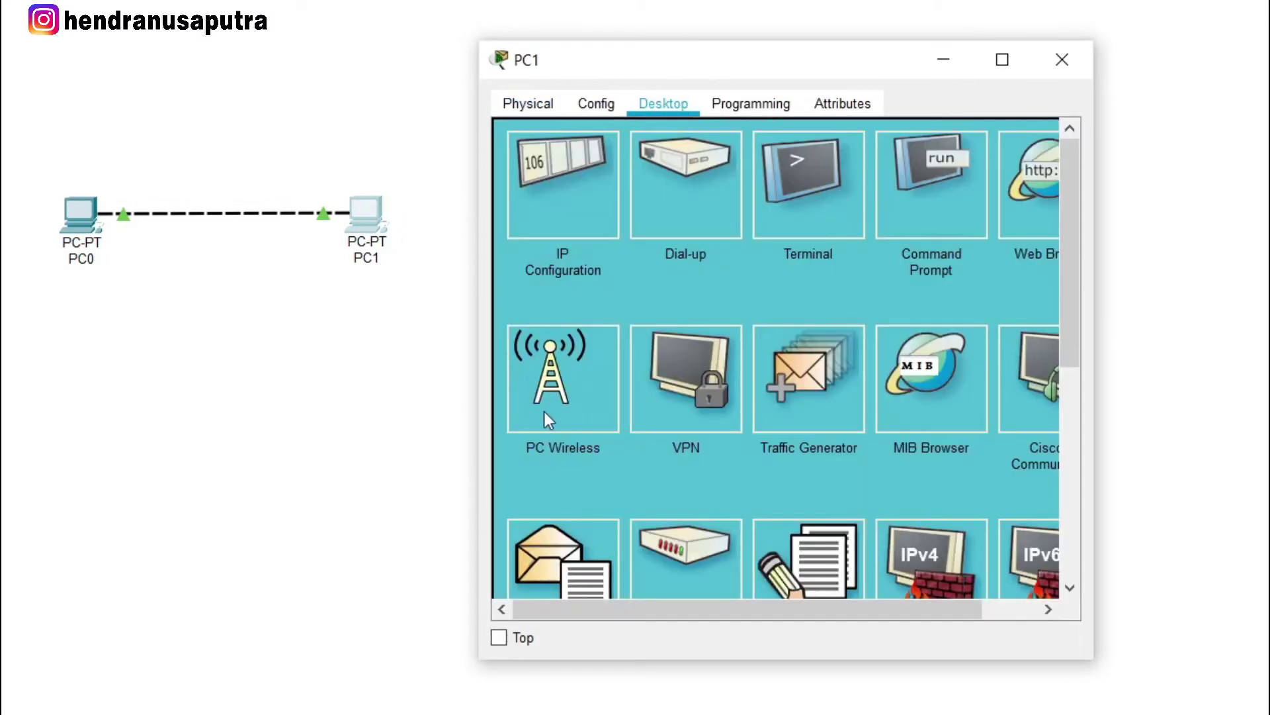
pyautogui.click(565, 195)
pyautogui.click(707, 260)
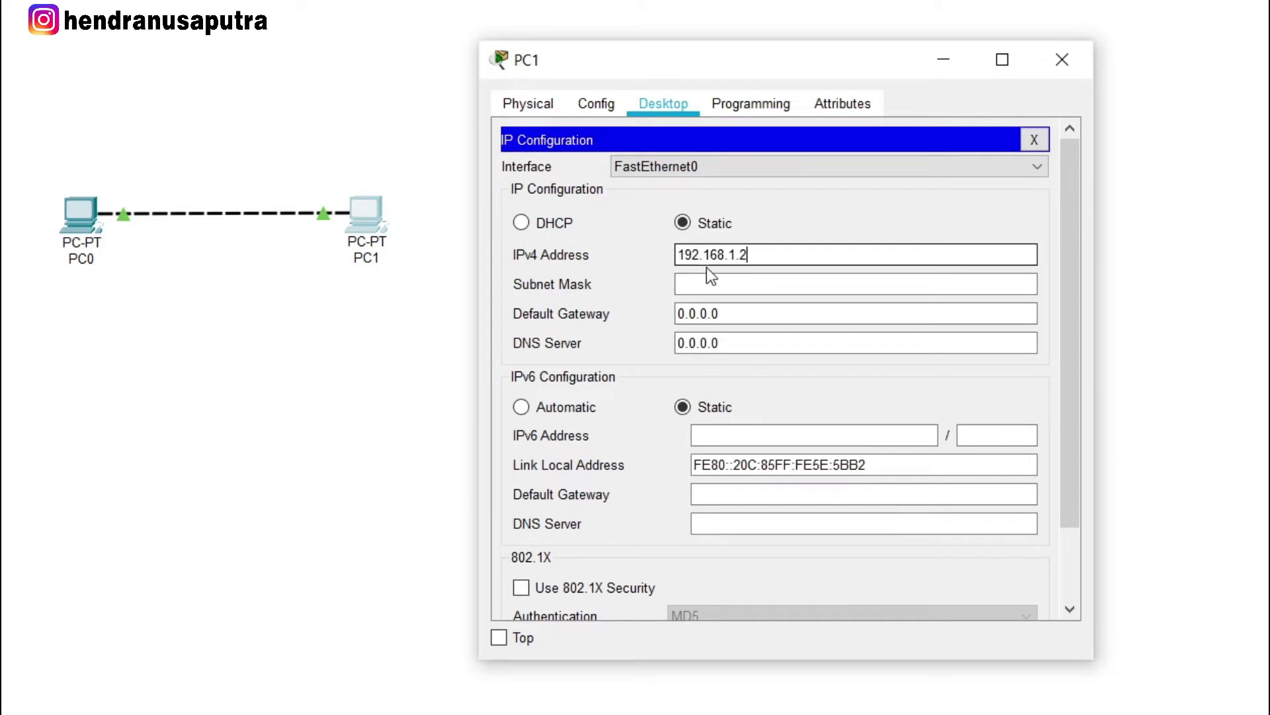
pyautogui.click(747, 289)
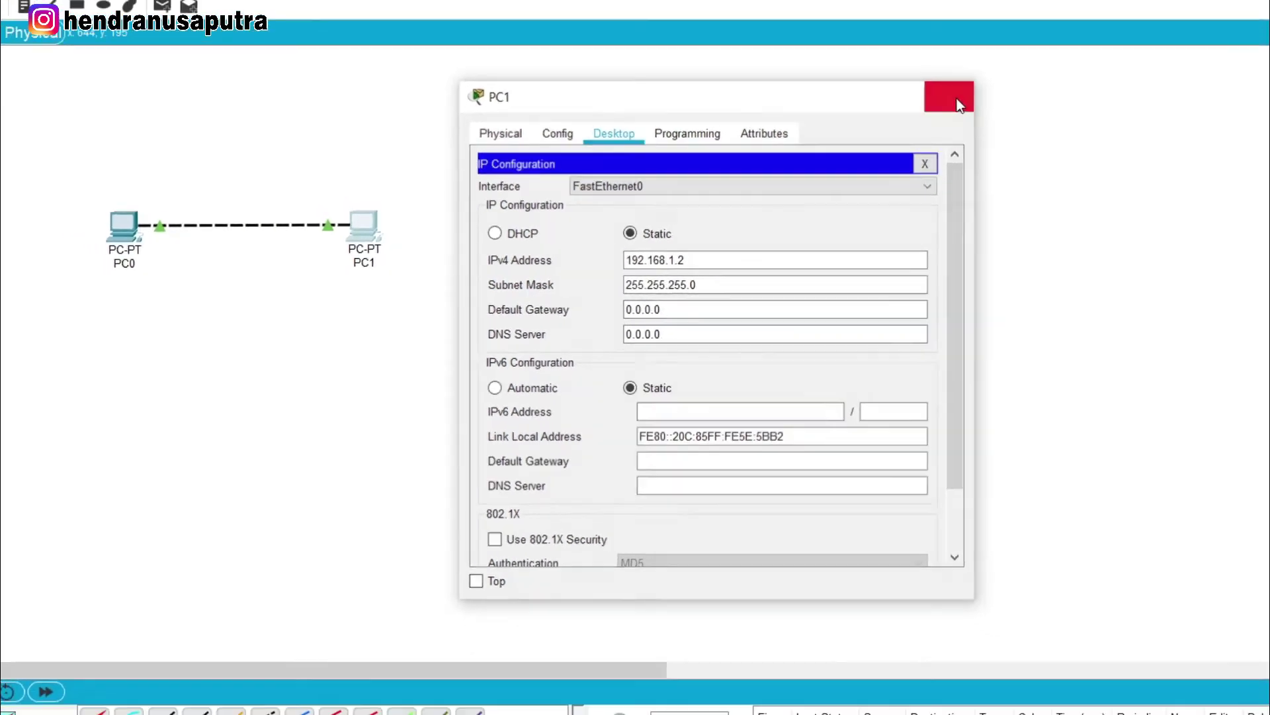
pyautogui.click(1062, 60)
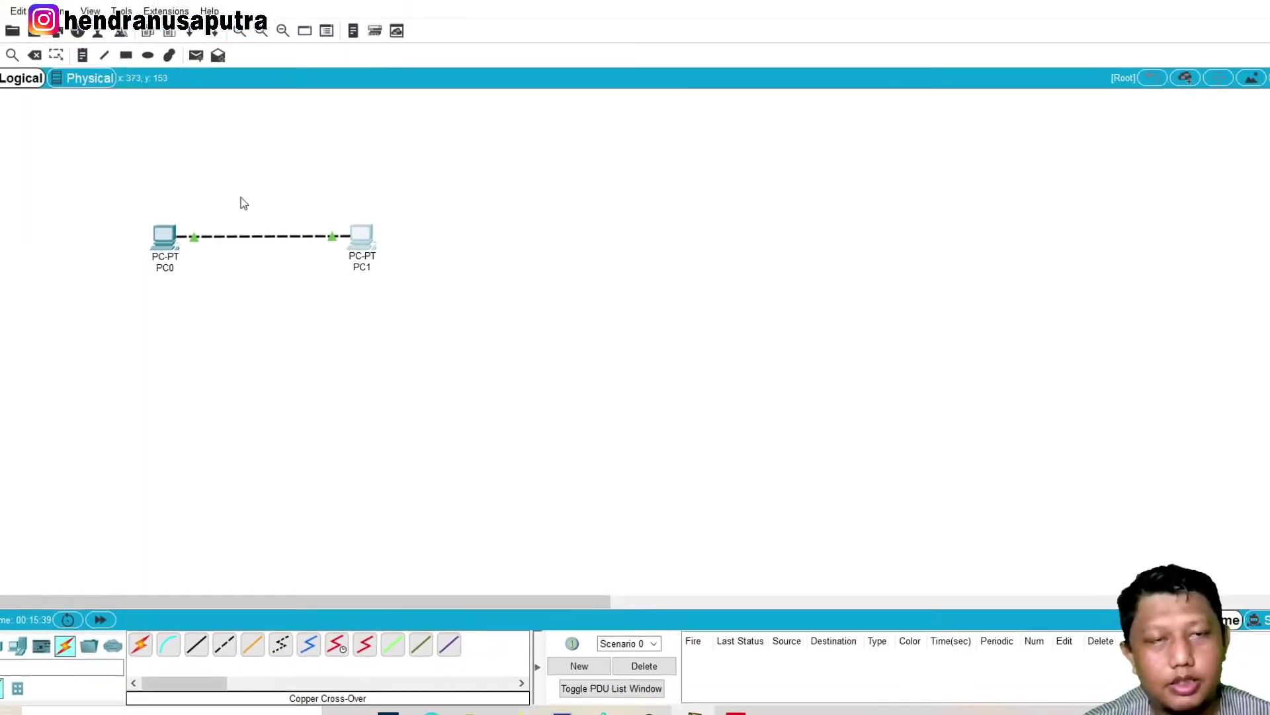
# Adjust the positions of PC0 and PC1, spacing them slightly farther apart in the workspace
pyautogui.moveTo(190, 244)
pyautogui.mouseDown()
pyautogui.moveTo(142, 233)
pyautogui.moveTo(165, 262)
pyautogui.moveTo(189, 238)
pyautogui.mouseUp()
pyautogui.moveTo(356, 243); pyautogui.dragTo(384, 226)
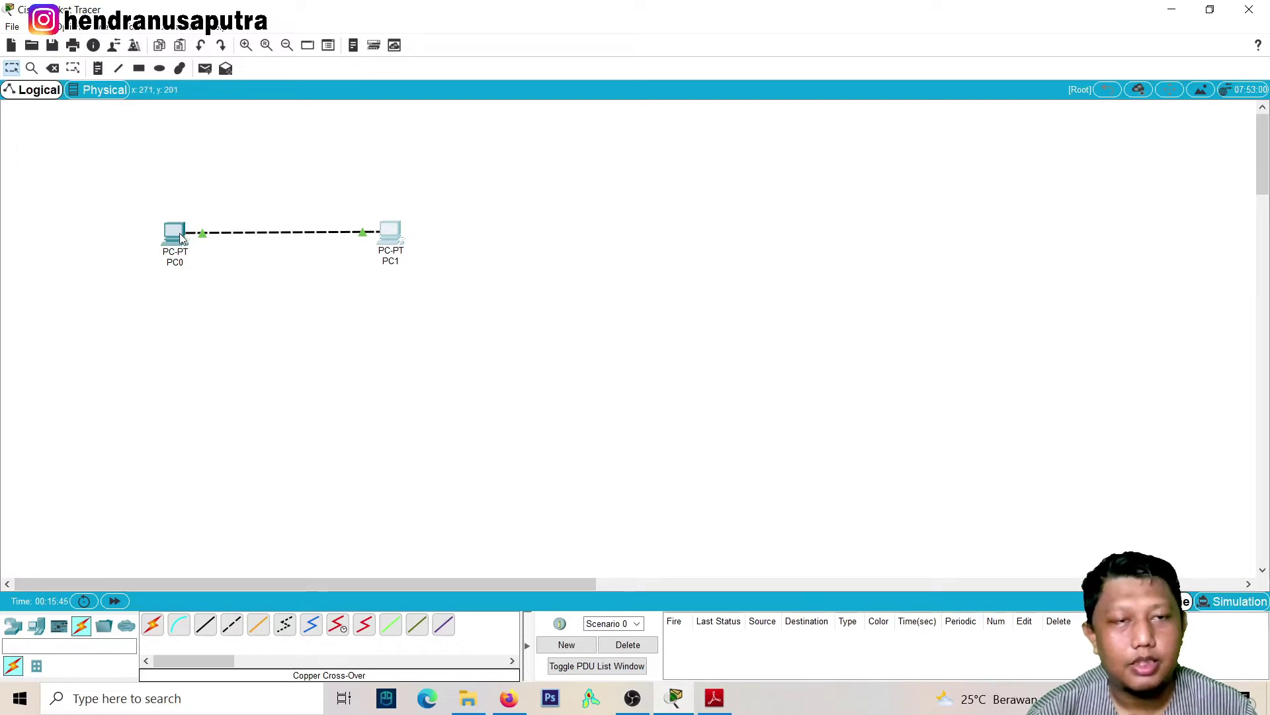
pyautogui.moveTo(182, 241)
pyautogui.mouseDown()
pyautogui.moveTo(163, 235)
pyautogui.moveTo(195, 235)
pyautogui.moveTo(186, 243)
pyautogui.moveTo(193, 229)
pyautogui.mouseUp()
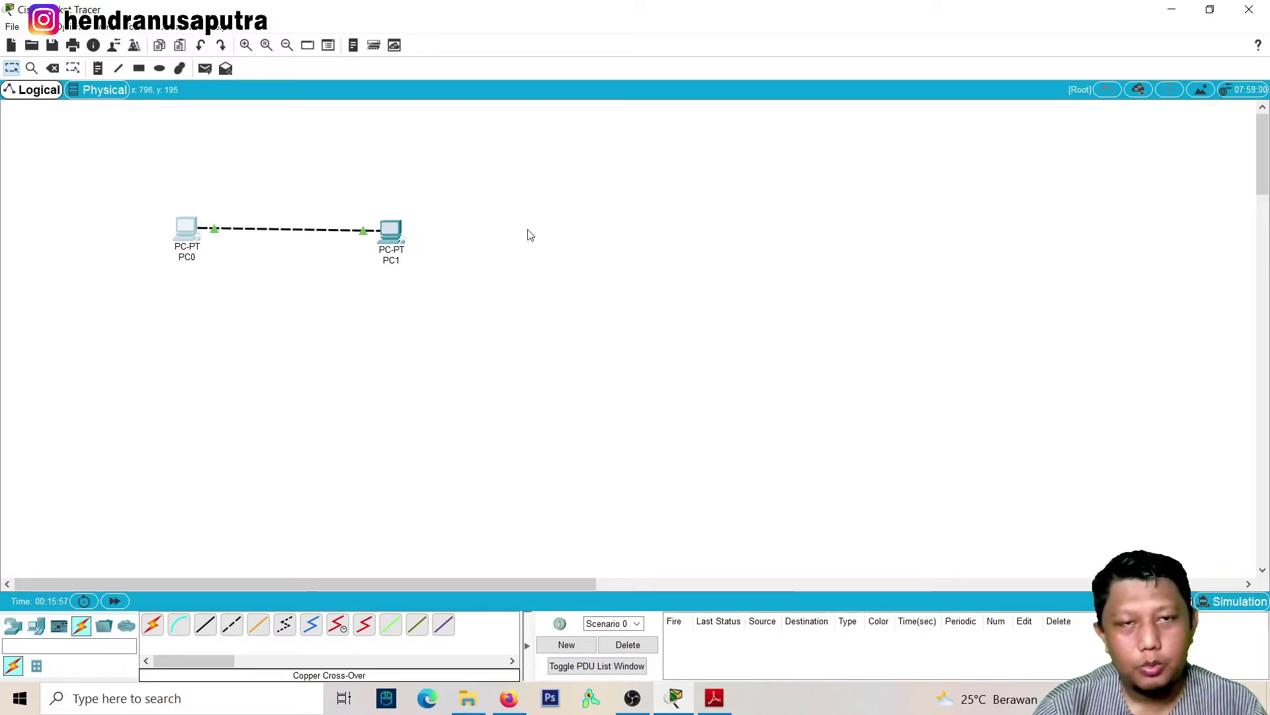
pyautogui.moveTo(190, 236)
pyautogui.mouseDown()
pyautogui.moveTo(165, 207)
pyautogui.moveTo(188, 218)
pyautogui.moveTo(186, 252)
pyautogui.mouseUp()
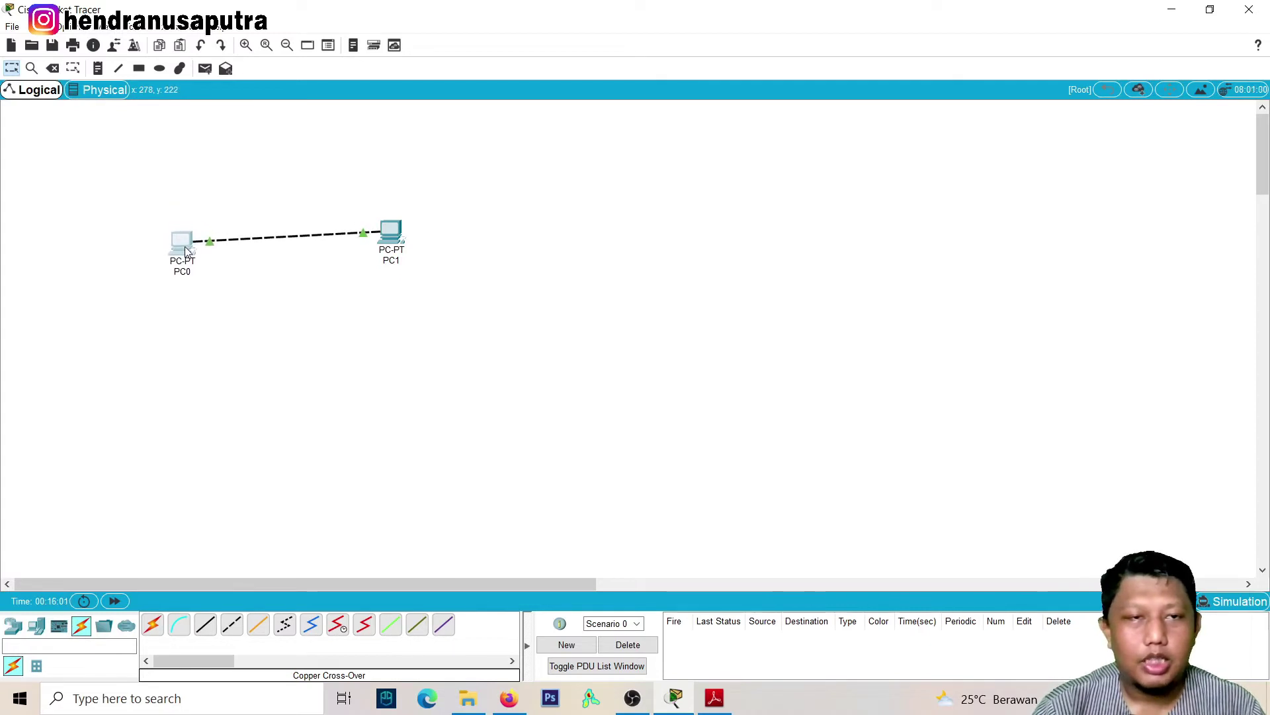
pyautogui.moveTo(397, 236)
pyautogui.mouseDown()
pyautogui.moveTo(442, 241)
pyautogui.moveTo(385, 223)
pyautogui.moveTo(415, 232)
pyautogui.mouseUp()
pyautogui.moveTo(184, 243); pyautogui.dragTo(190, 245)
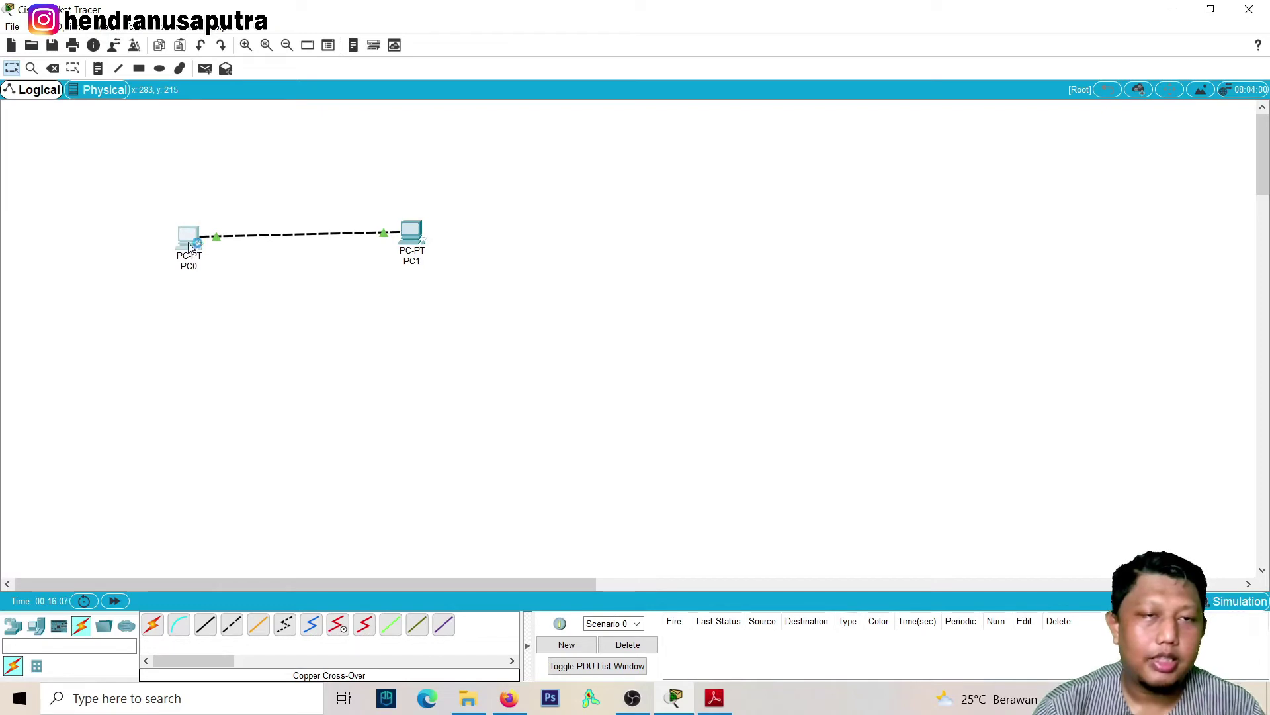
# Ping 192.168.1.2 from the Command Prompt of PC0 to test its connection to PC1, and close the PC0 window
pyautogui.click(190, 246)
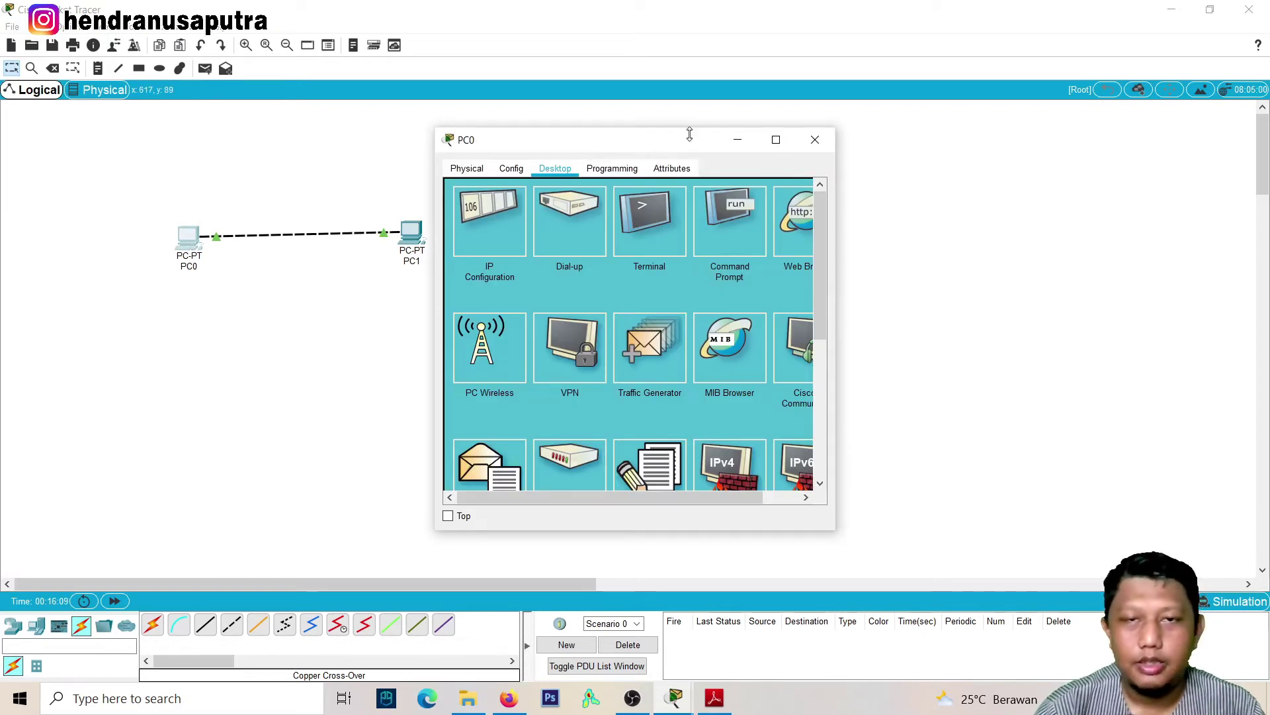
pyautogui.click(736, 224)
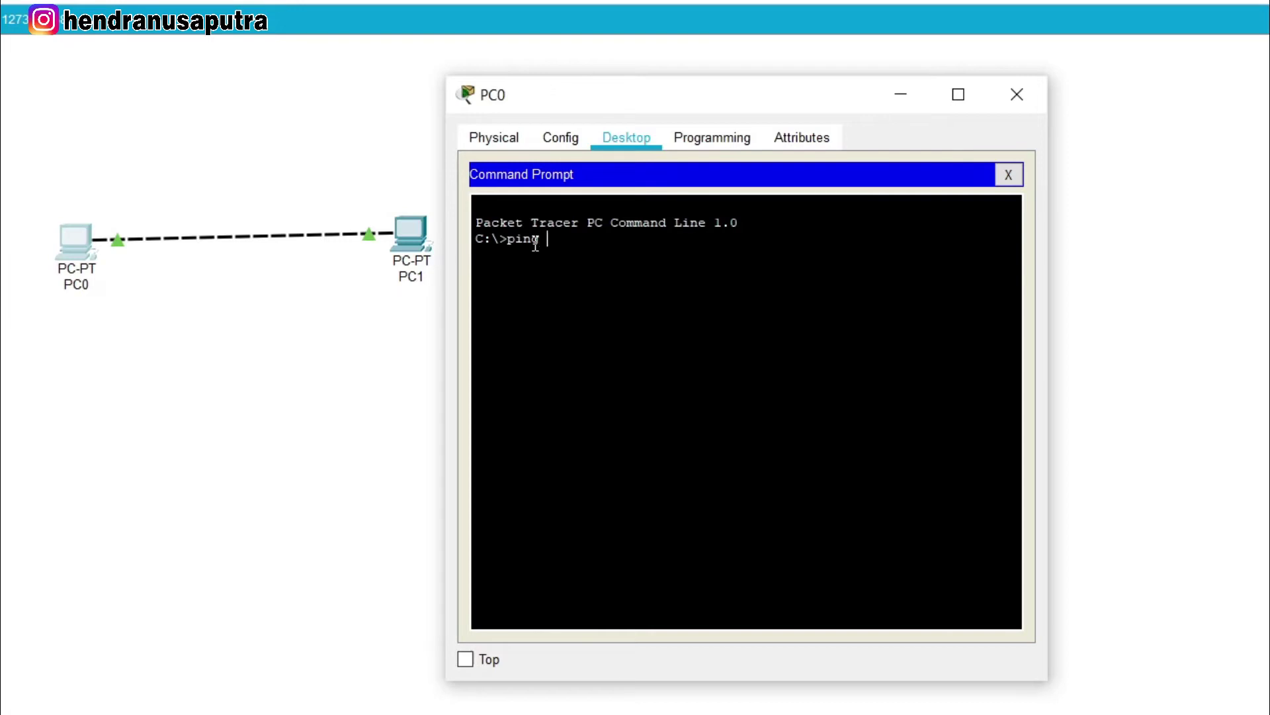
pyautogui.write('92.168.1.1')
pyautogui.press('BackSpace')
pyautogui.write('2')
pyautogui.press('Return')
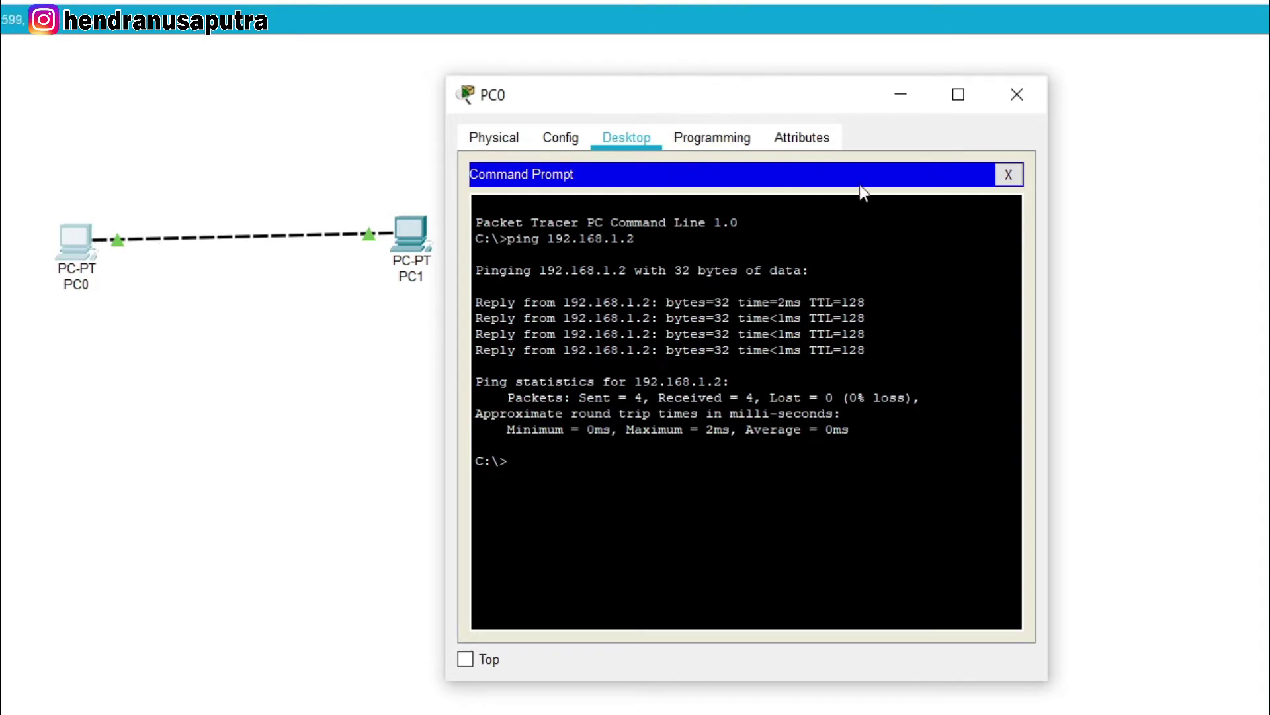
pyautogui.click(1017, 94)
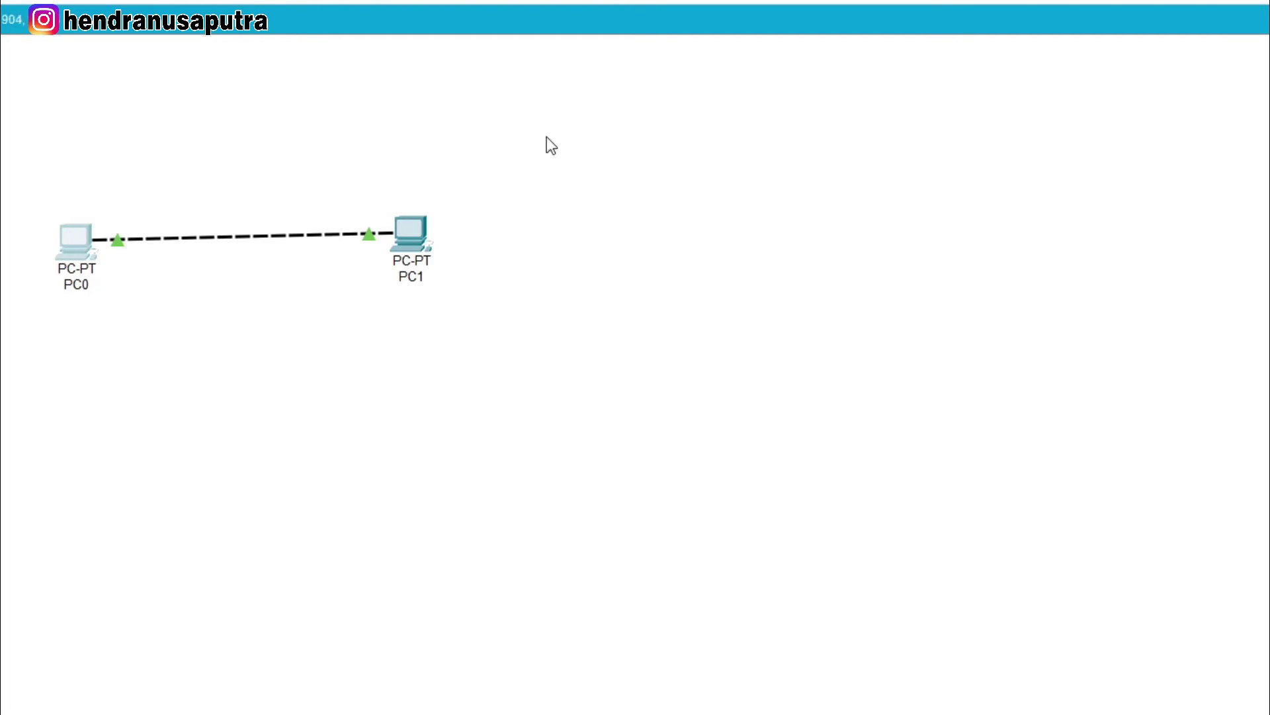
# Ping 192.168.1.1 from the Command Prompt of PC1, and move its window clear of the two PCs
pyautogui.click(413, 239)
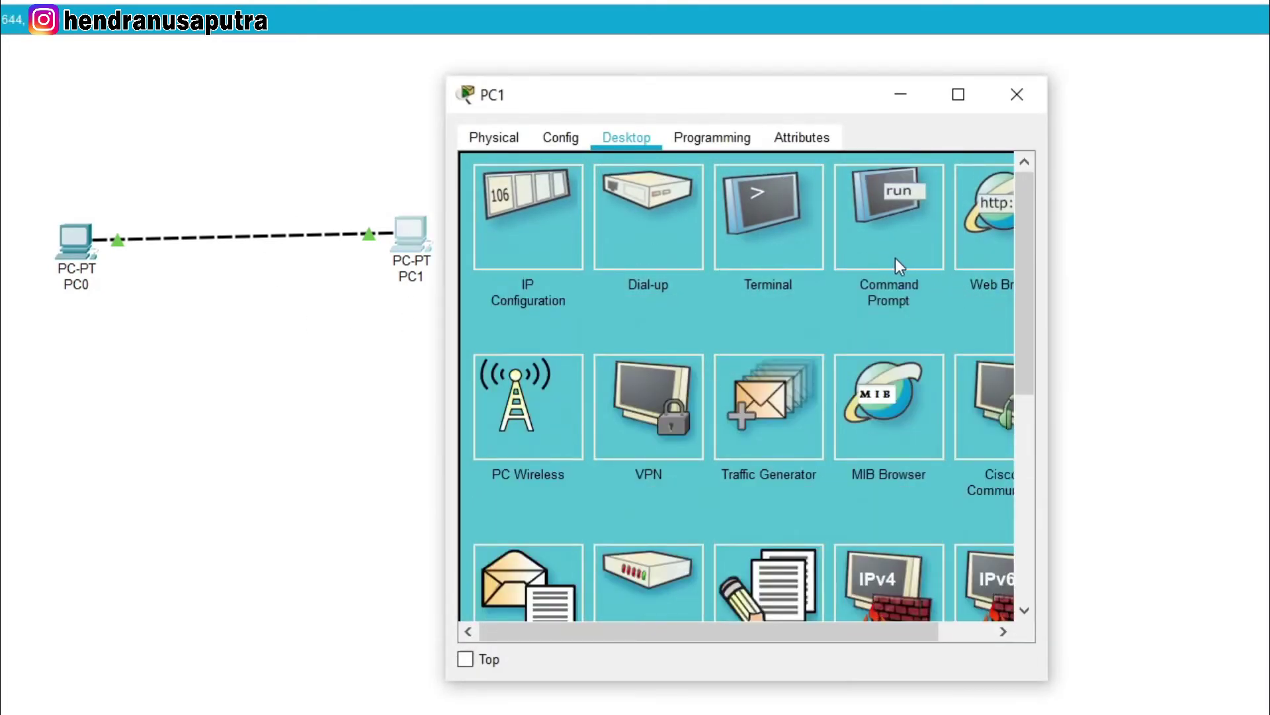
pyautogui.click(909, 218)
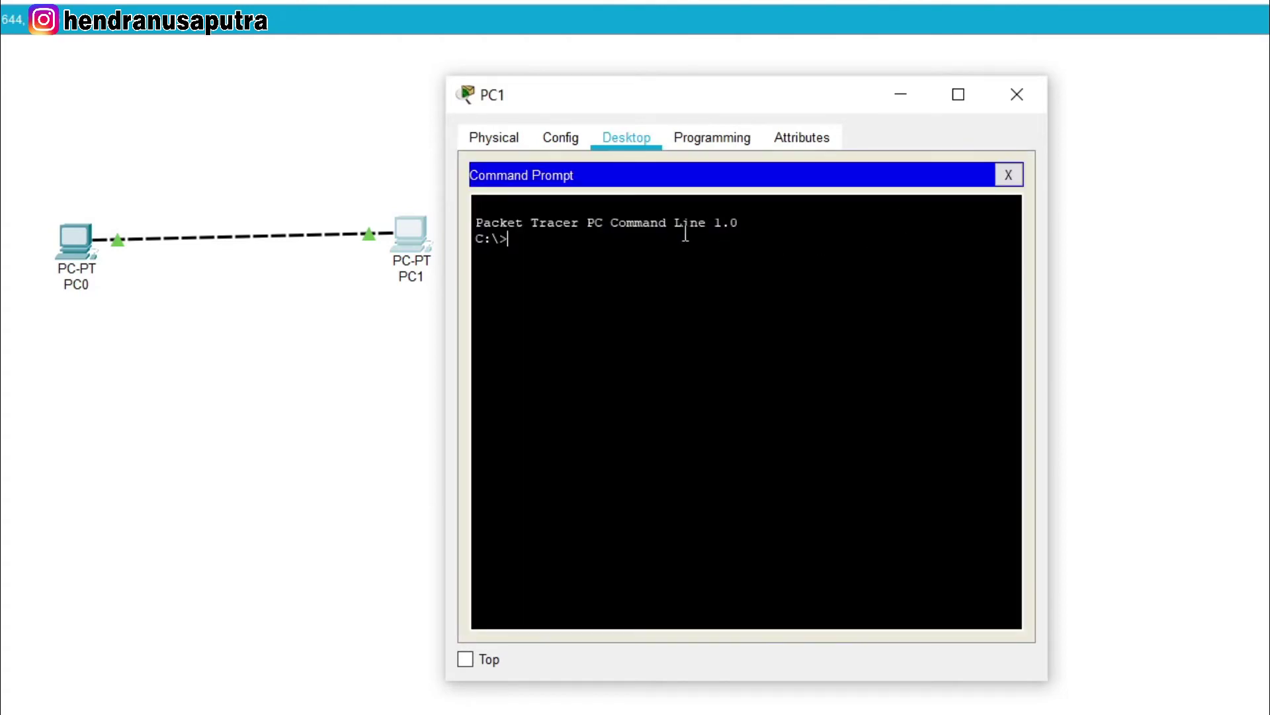
pyautogui.write('po')
pyautogui.press('BackSpace')
pyautogui.write('ing 192.1698.1.1')
pyautogui.press('Return')
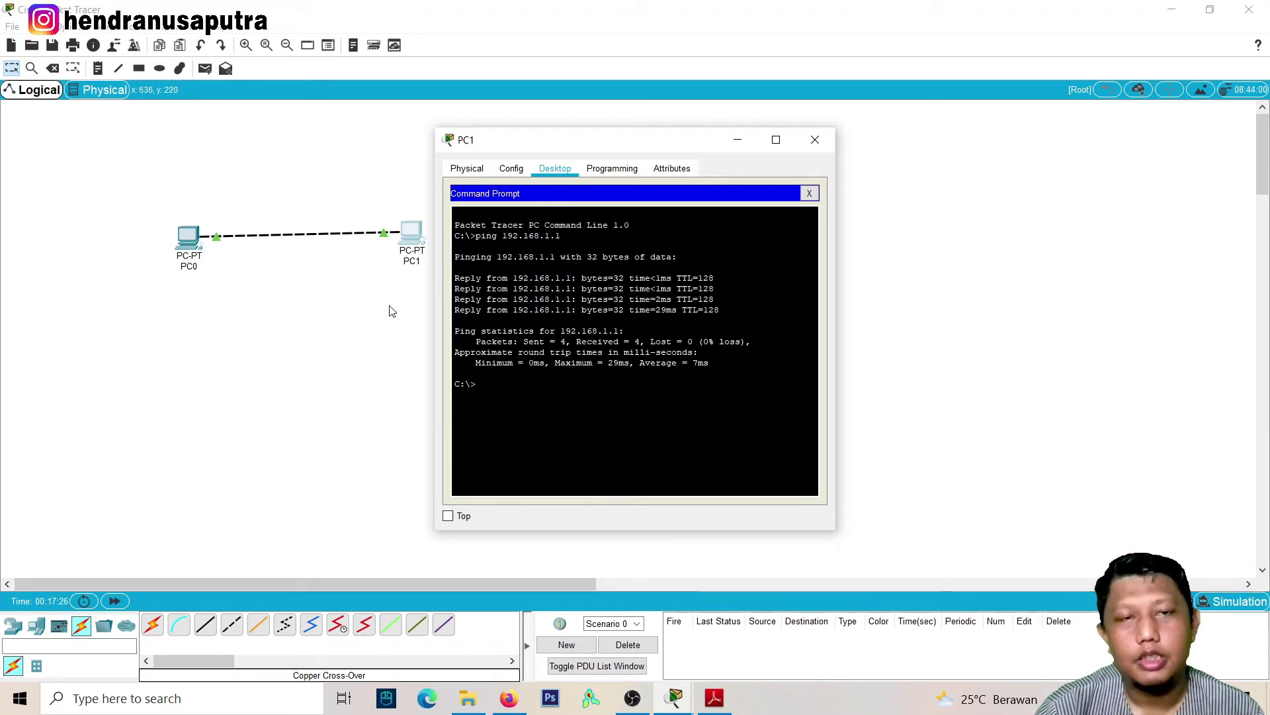
pyautogui.moveTo(558, 139); pyautogui.dragTo(619, 140)
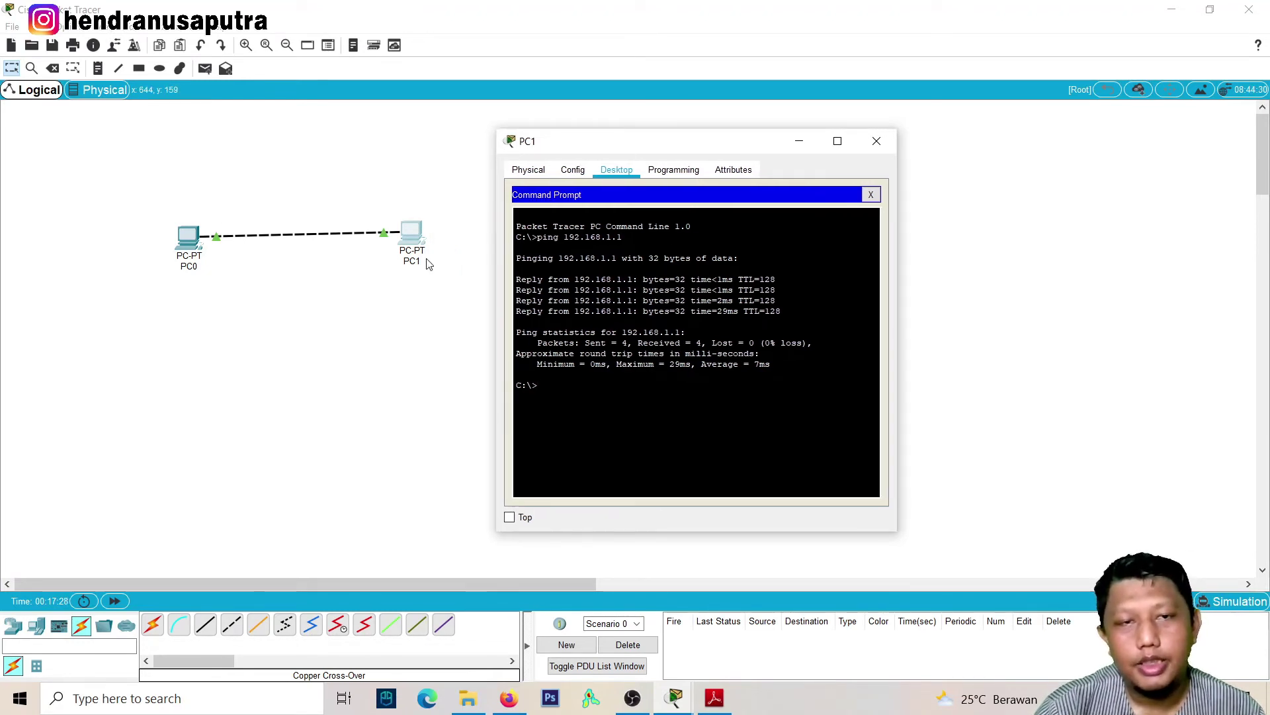
# Switch to the Adobe Reader module to check Komputer A's IP address and subnet mask, and return to the Packet Tracer workspace
pyautogui.click(714, 698)
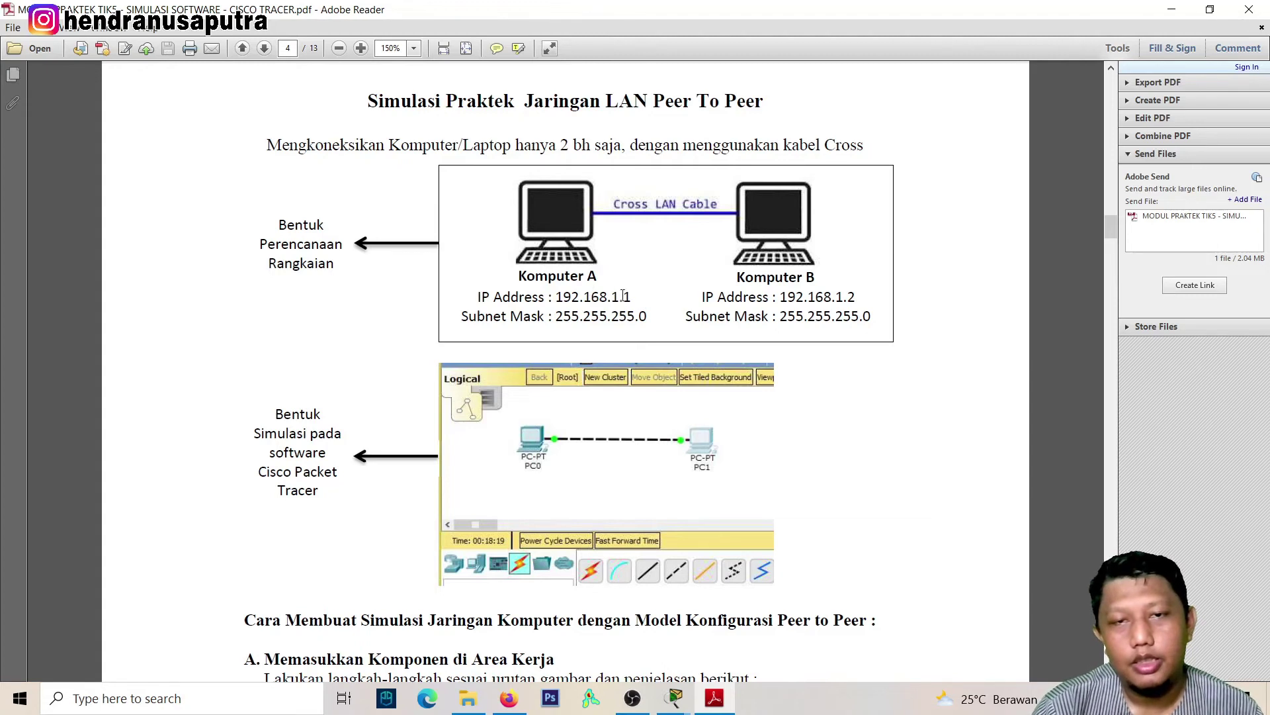
pyautogui.moveTo(618, 299); pyautogui.dragTo(647, 318)
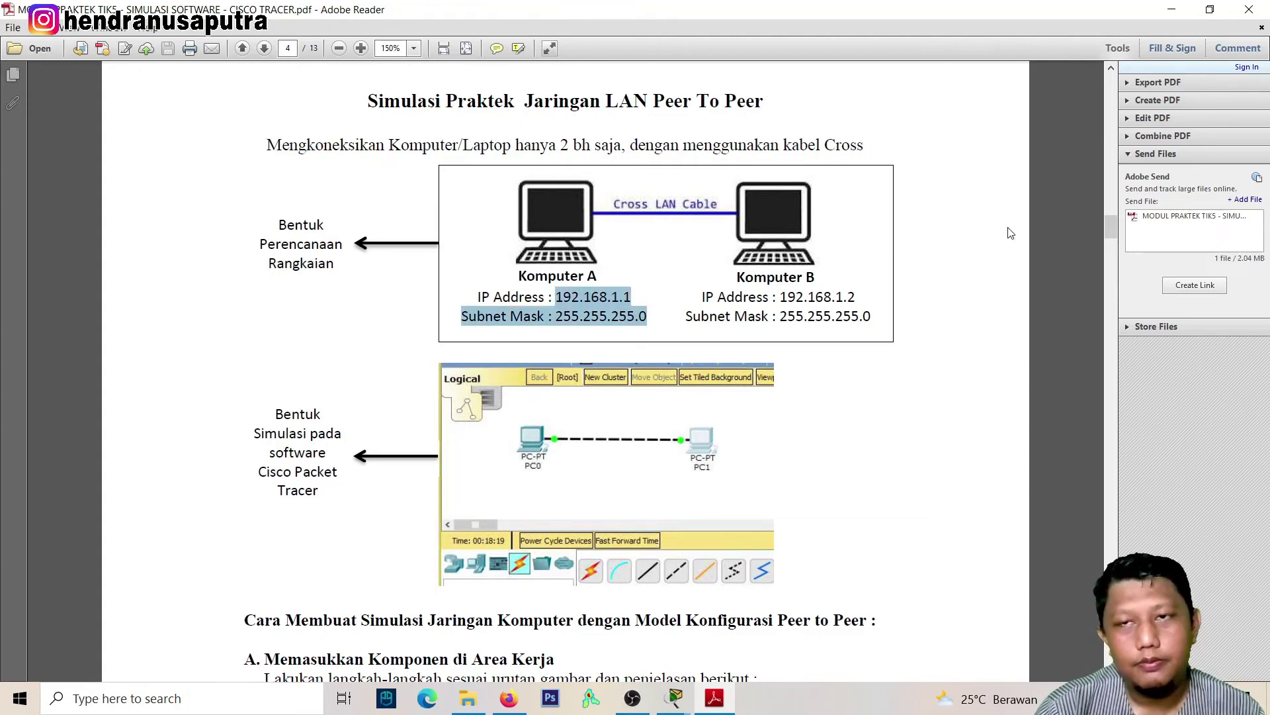
pyautogui.click(675, 698)
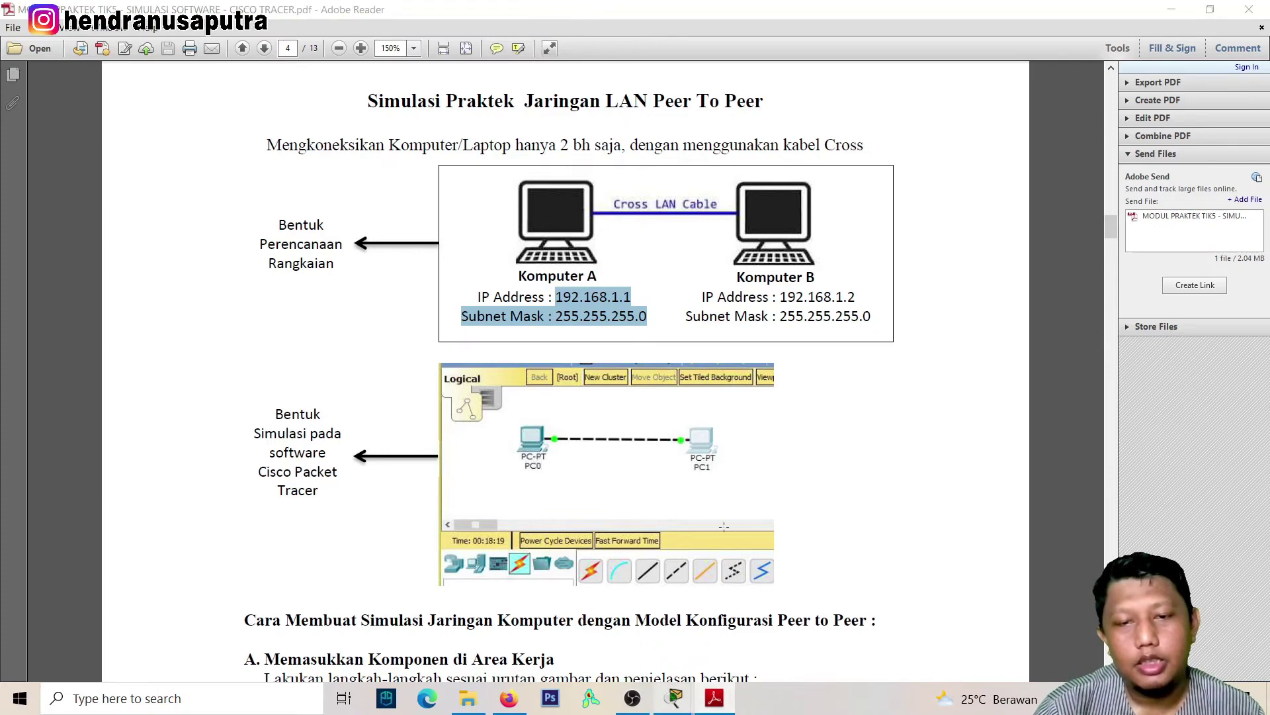
pyautogui.click(681, 649)
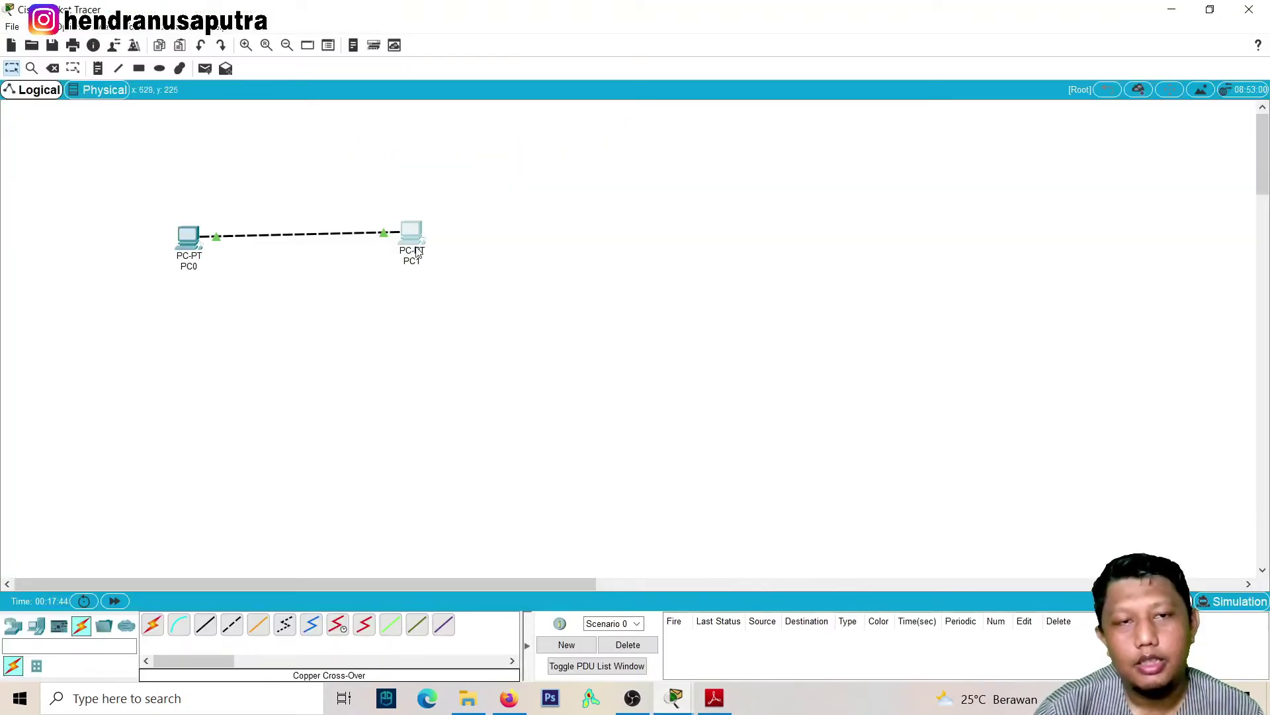
# Reposition PC0 and PC1 in the workspace so that the cross-over cable between them runs level
pyautogui.moveTo(427, 258); pyautogui.dragTo(375, 243)
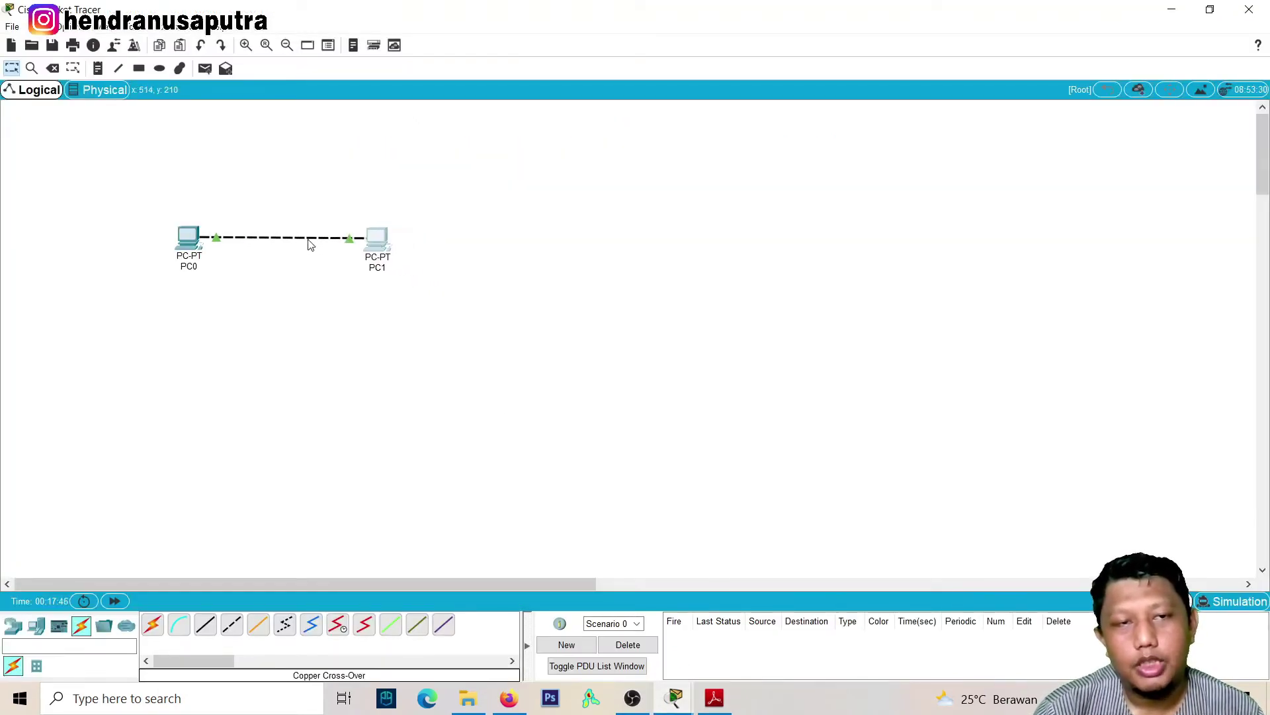
pyautogui.moveTo(193, 244); pyautogui.dragTo(208, 244)
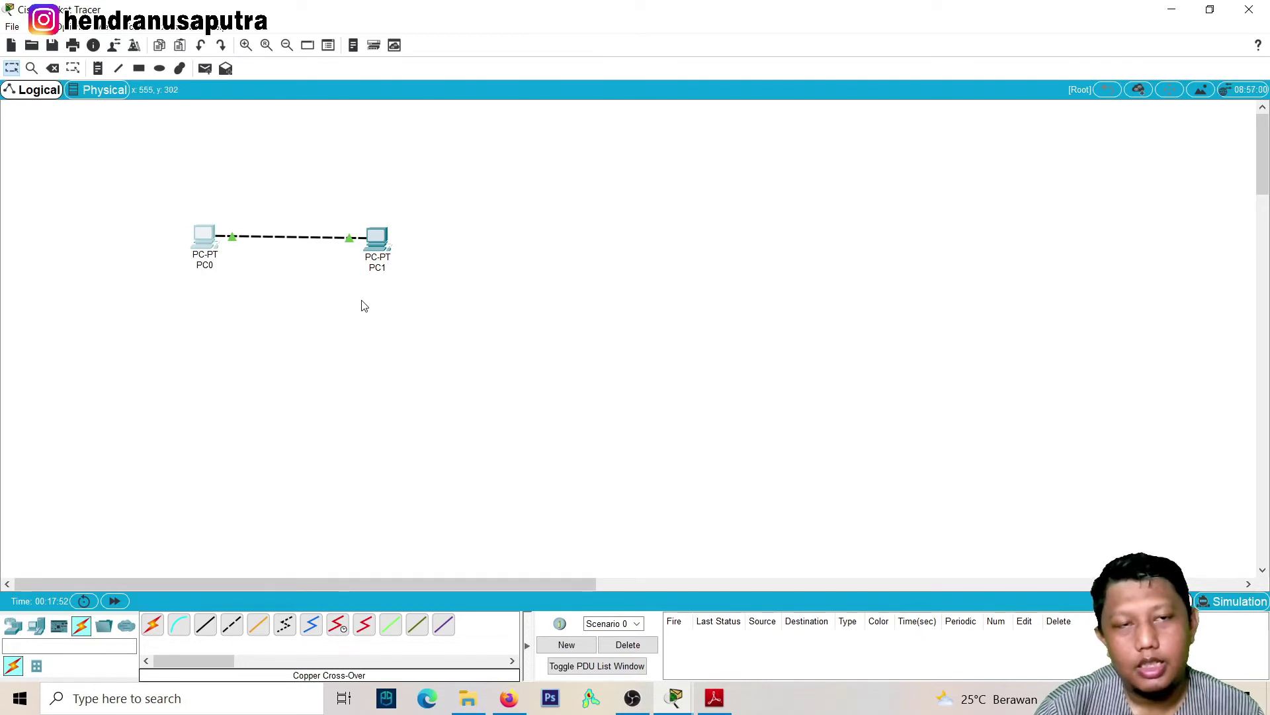
pyautogui.moveTo(207, 234); pyautogui.dragTo(140, 240)
pyautogui.moveTo(375, 246); pyautogui.dragTo(352, 252)
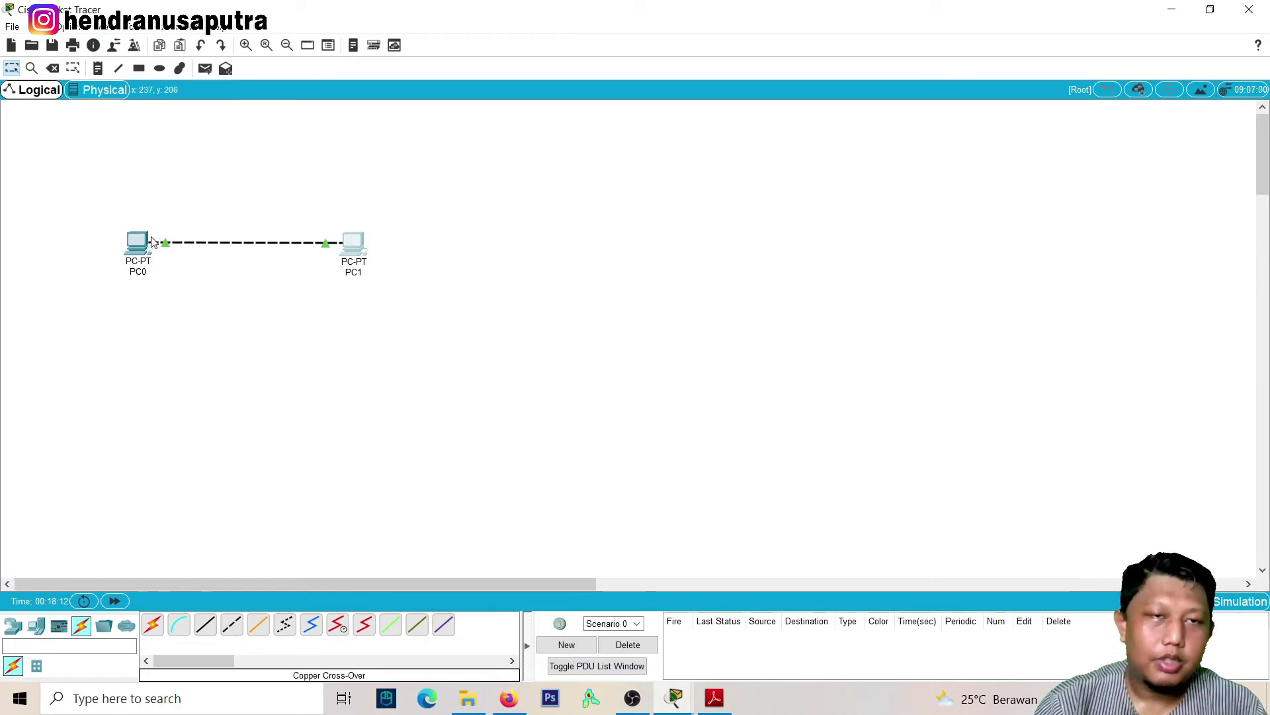
pyautogui.moveTo(171, 166); pyautogui.dragTo(421, 360)
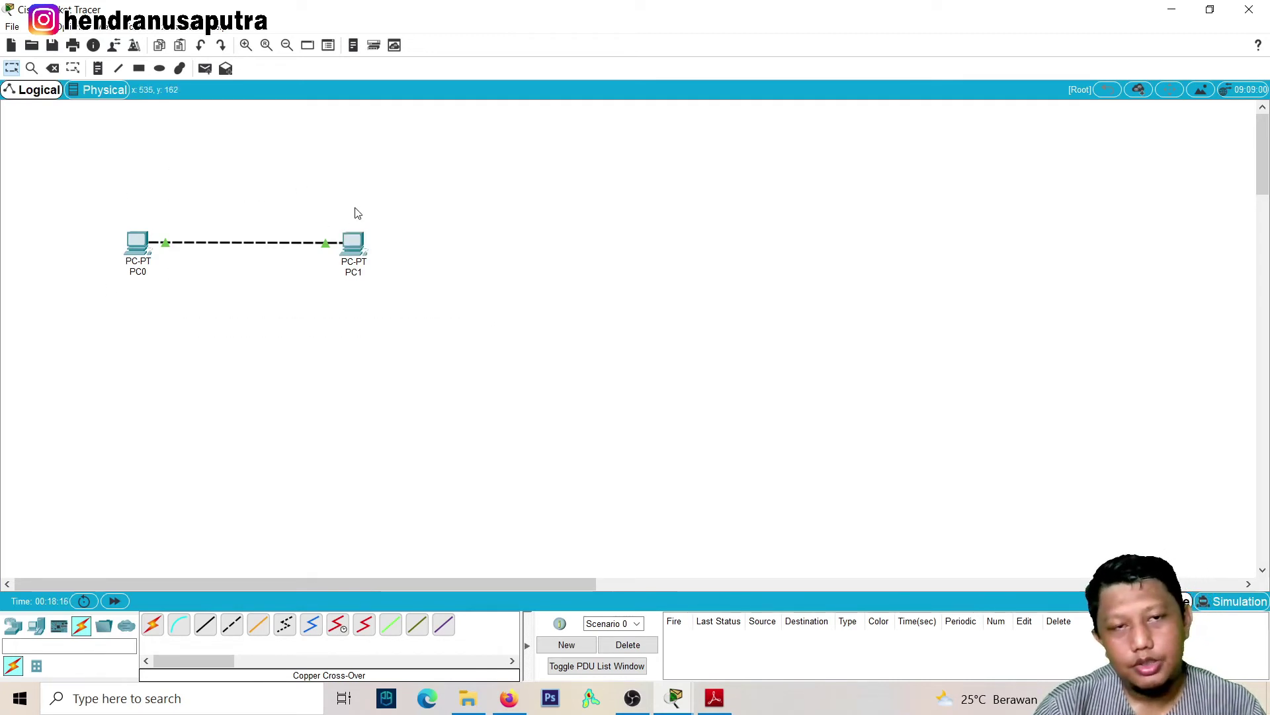
# Look through the Physical, Config and Desktop pages of PC1, and close its window
pyautogui.click(368, 249)
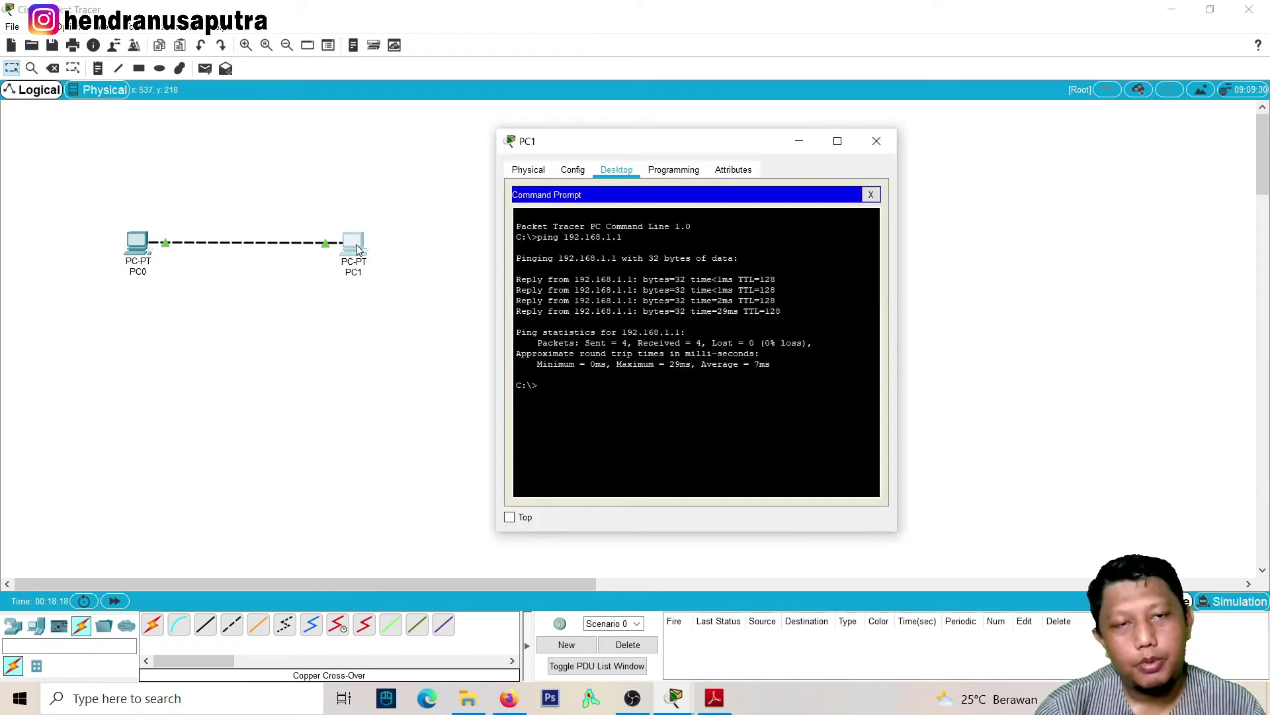
pyautogui.click(527, 170)
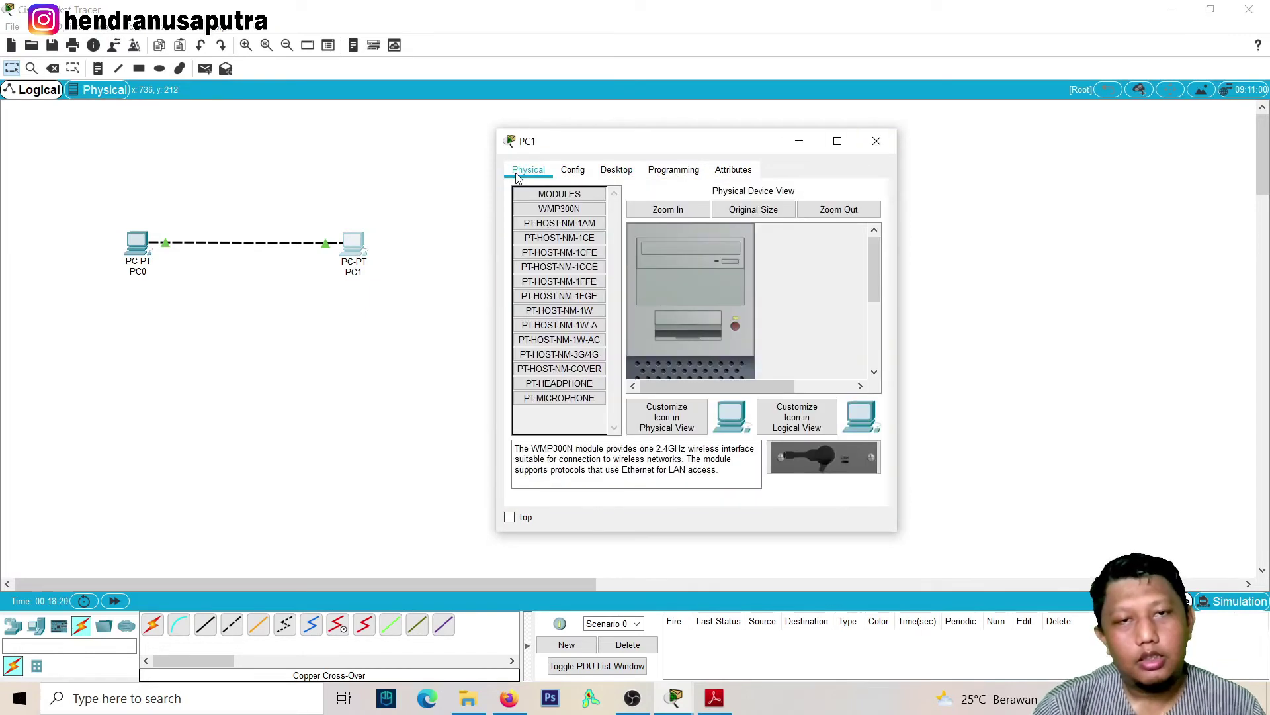
pyautogui.moveTo(764, 151); pyautogui.dragTo(662, 144)
pyautogui.click(501, 165)
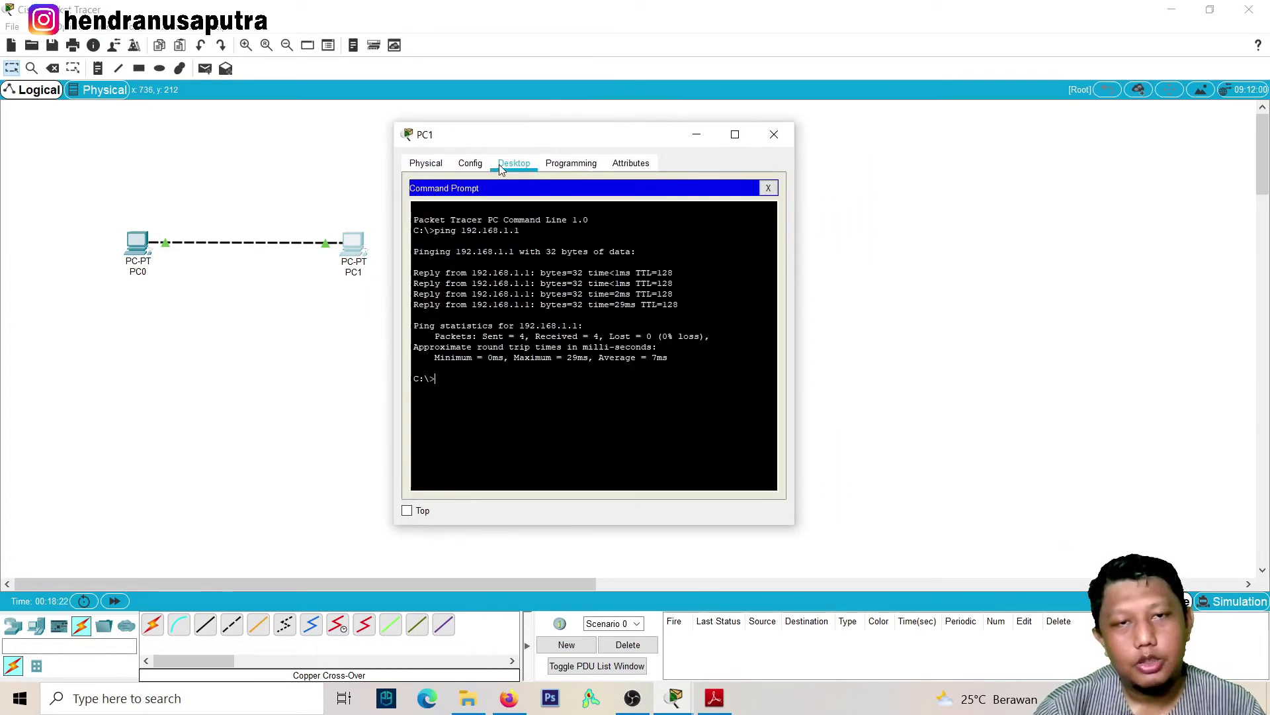
pyautogui.click(470, 163)
pyautogui.click(550, 163)
pyautogui.click(514, 163)
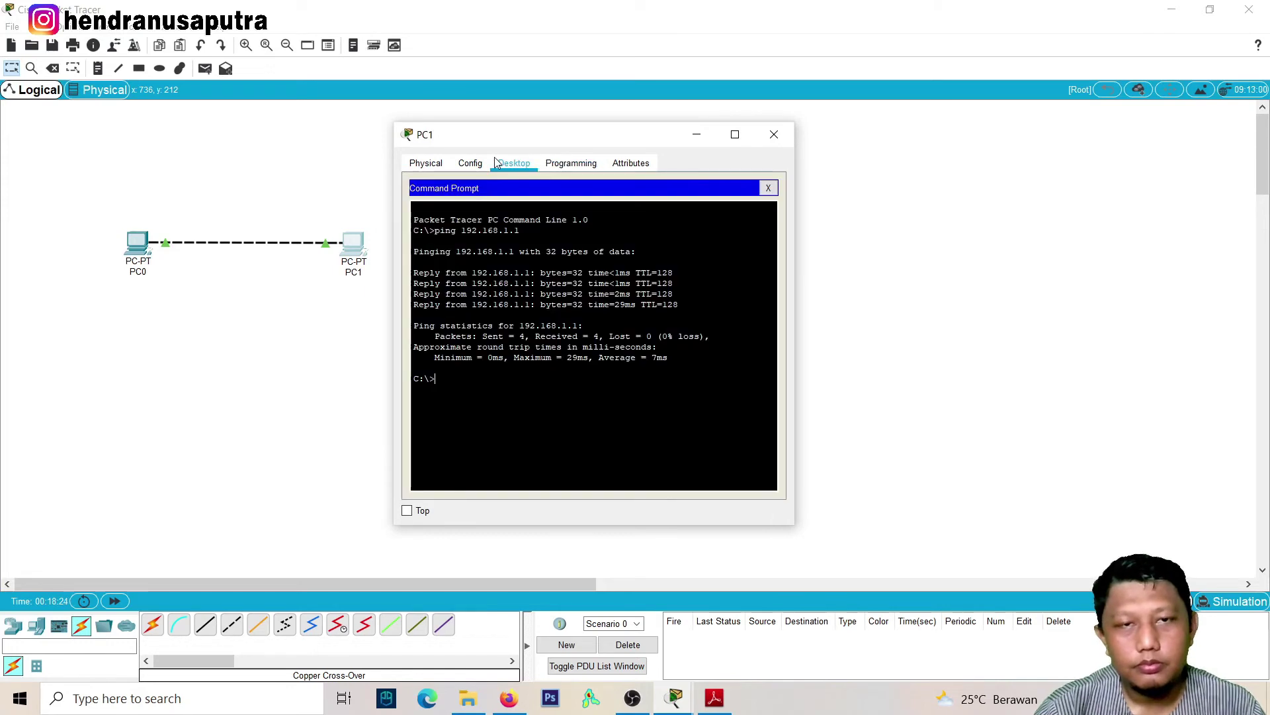
pyautogui.click(420, 163)
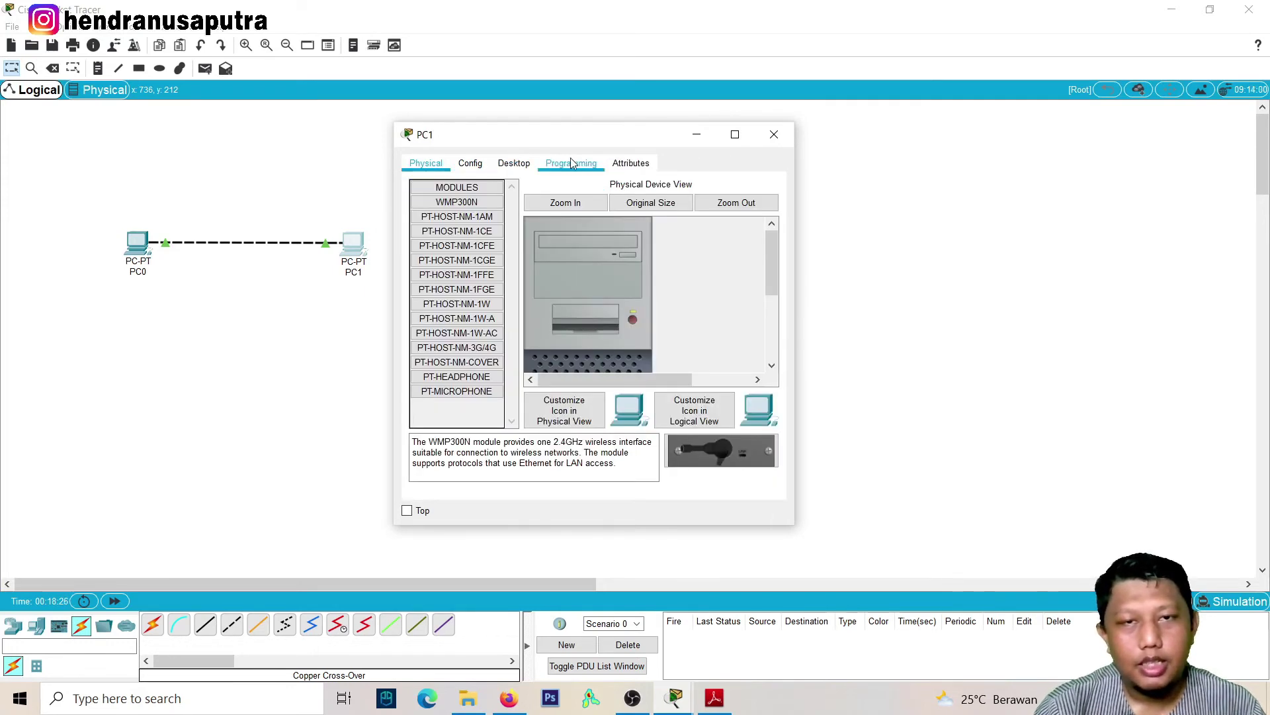
pyautogui.click(514, 163)
pyautogui.click(774, 135)
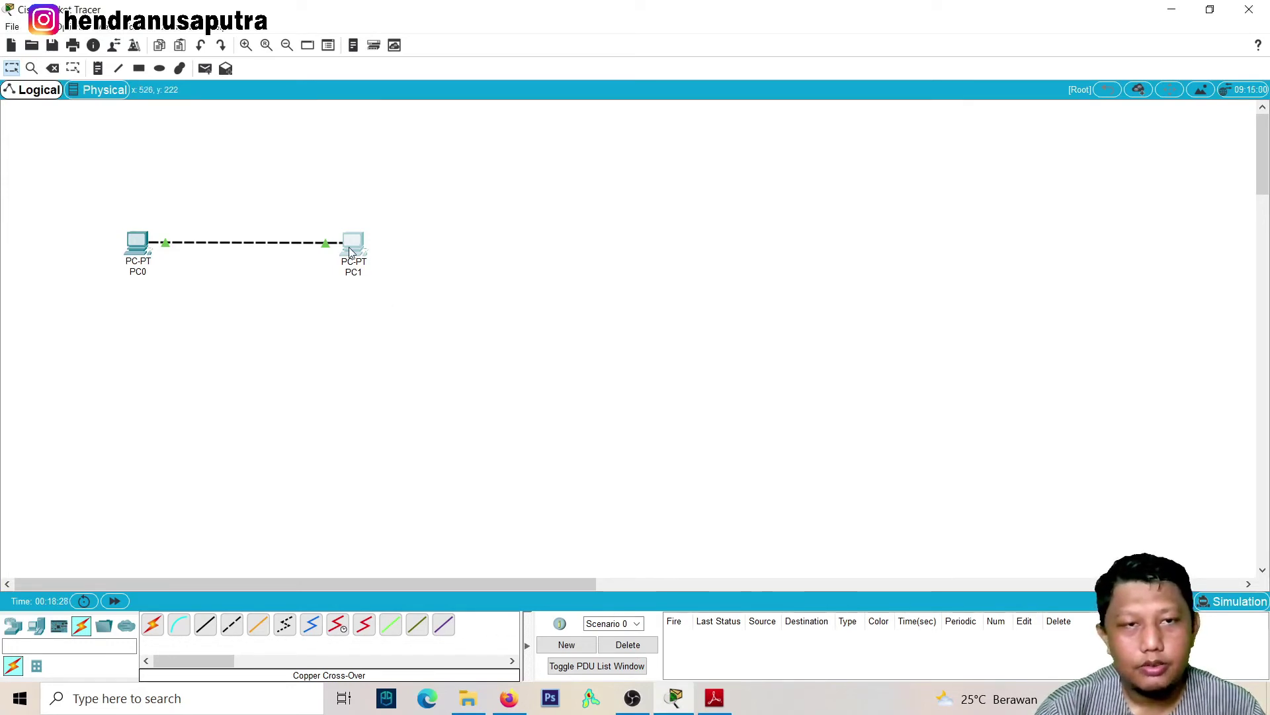
# Set PC1's static IPv4 address to 192.168.7.2 in its IP Configuration, and close the PC1 window
pyautogui.click(351, 251)
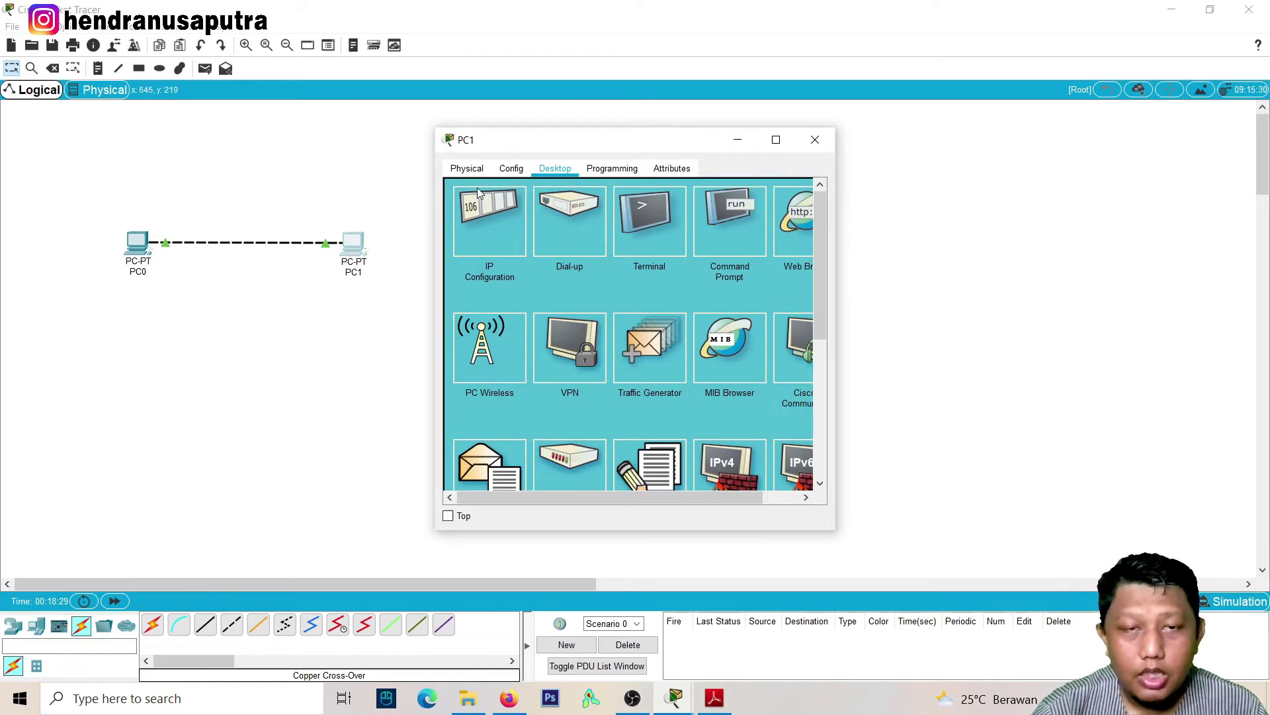
pyautogui.click(487, 244)
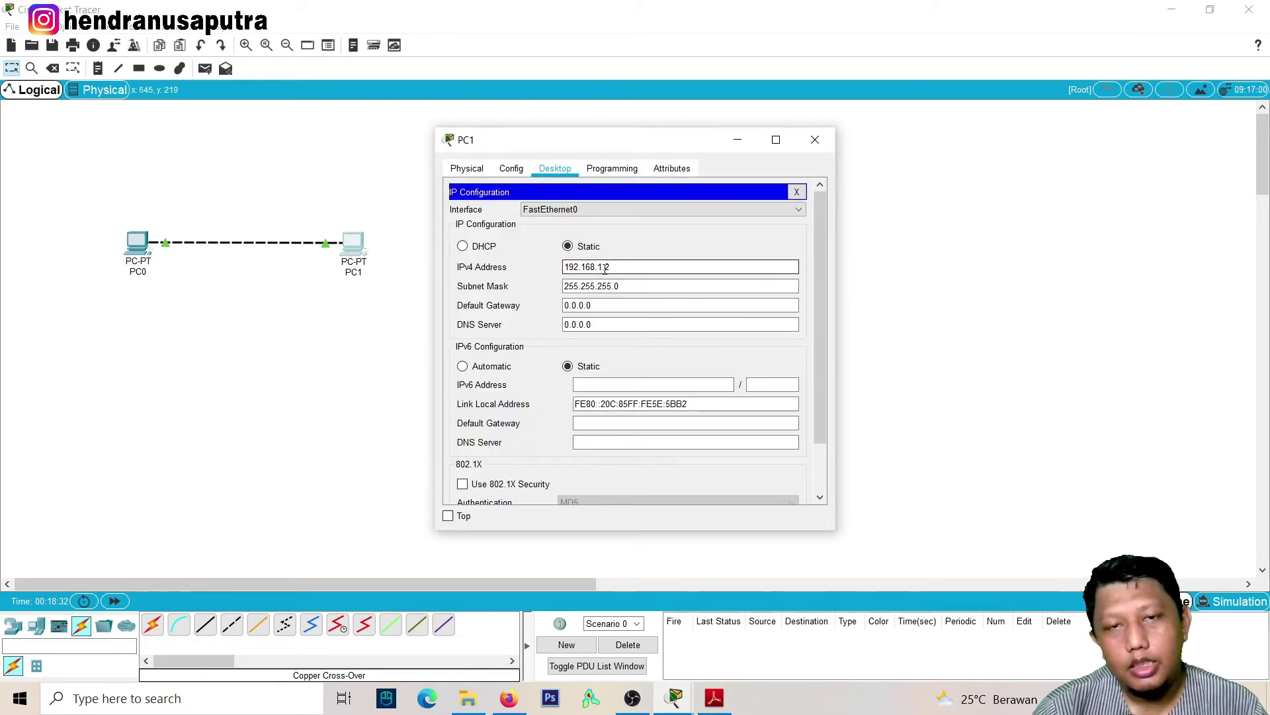
pyautogui.moveTo(603, 266); pyautogui.dragTo(565, 267)
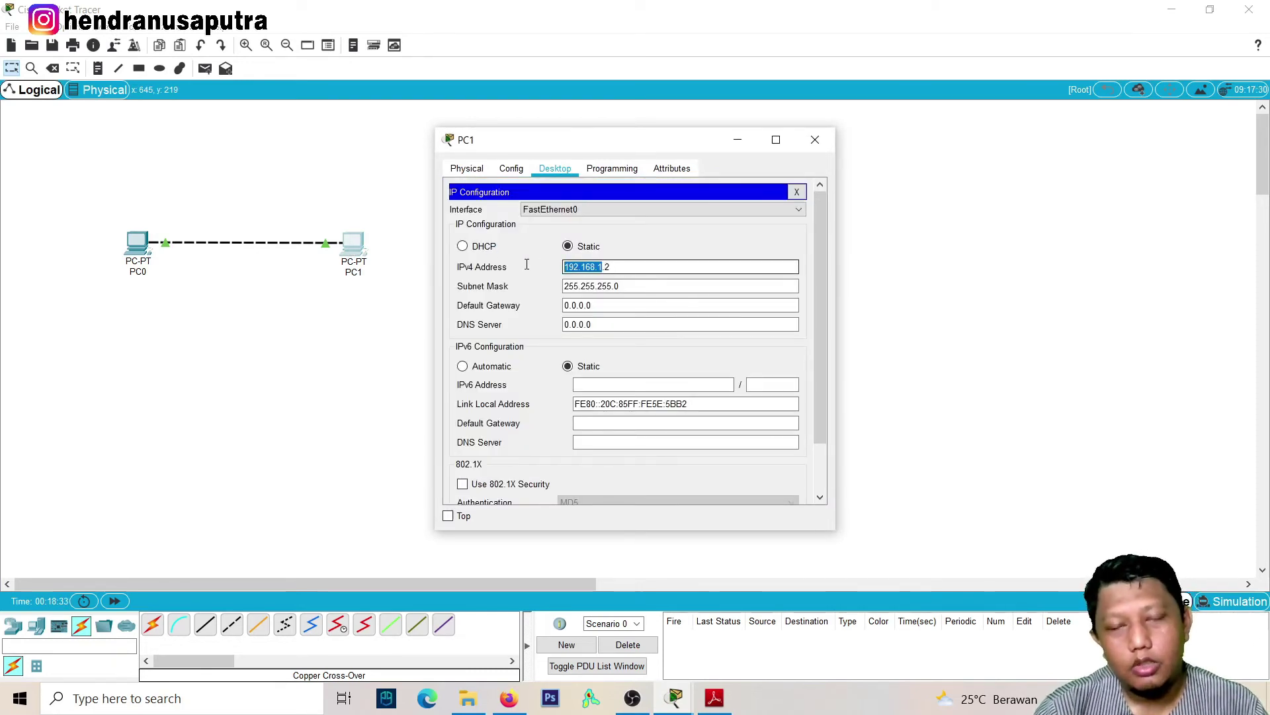
pyautogui.click(598, 266)
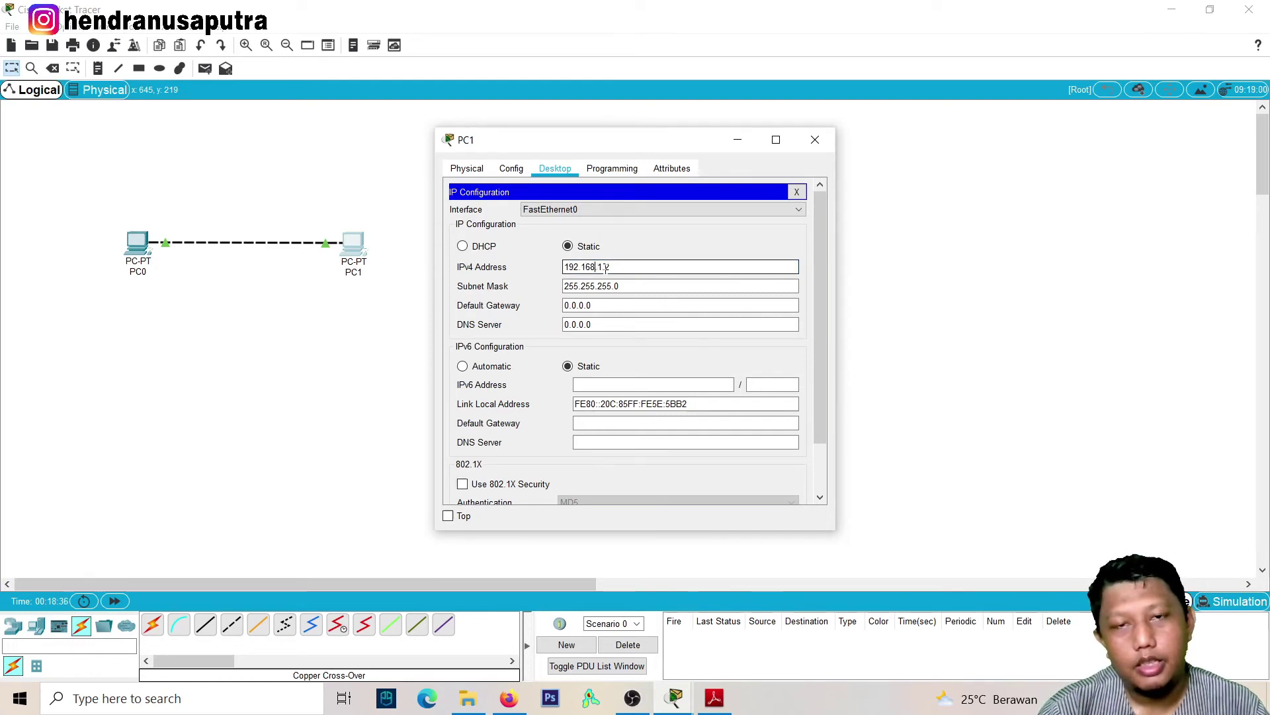
pyautogui.moveTo(604, 267); pyautogui.dragTo(562, 267)
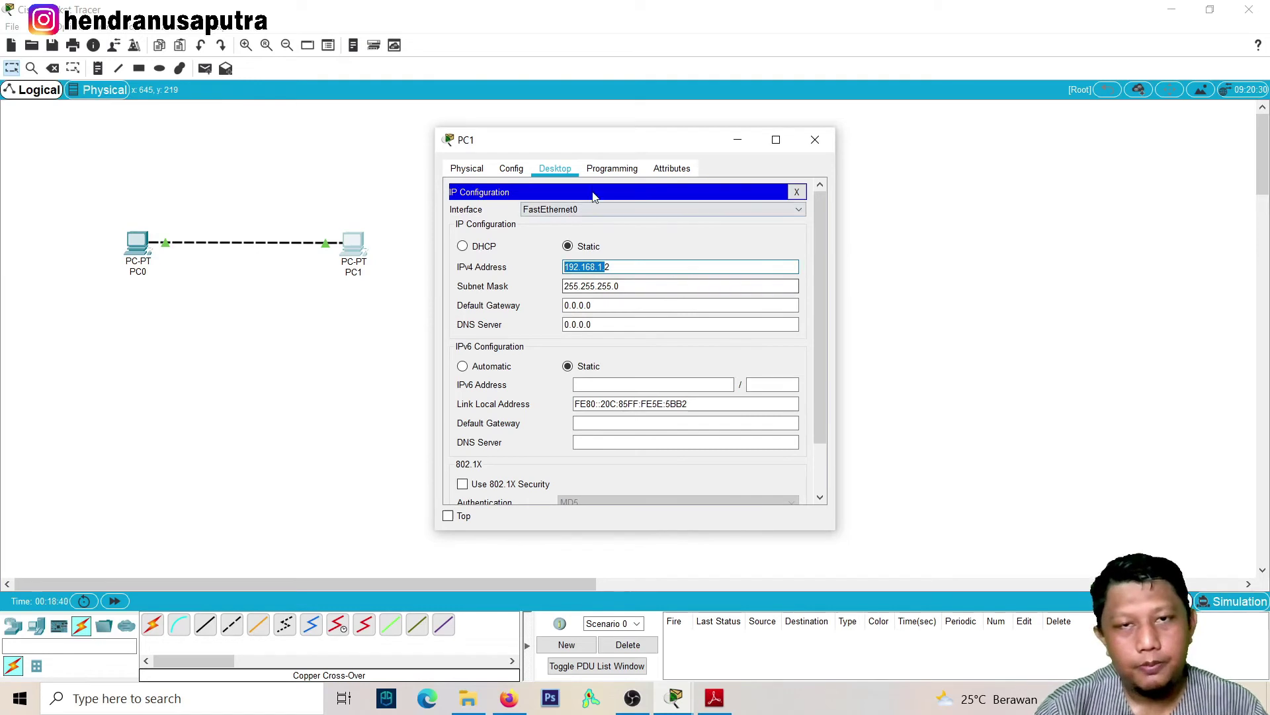
pyautogui.moveTo(584, 139); pyautogui.dragTo(540, 142)
pyautogui.click(561, 268)
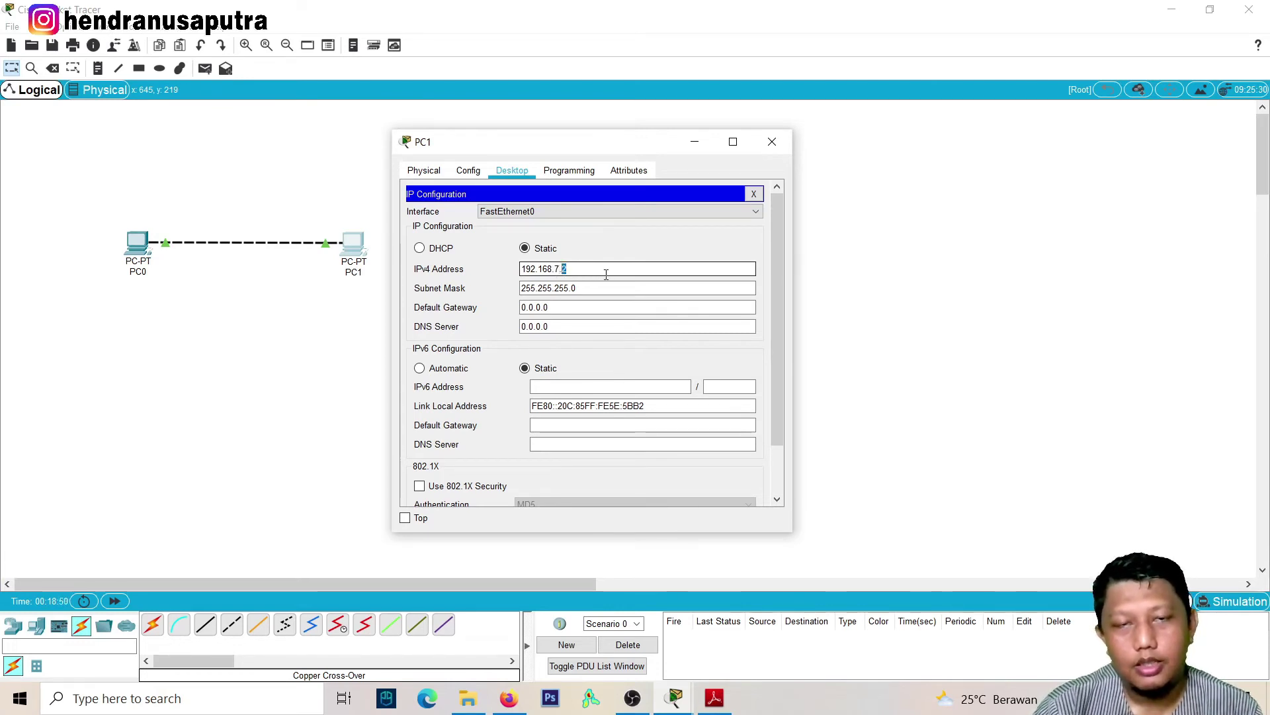
pyautogui.click(782, 142)
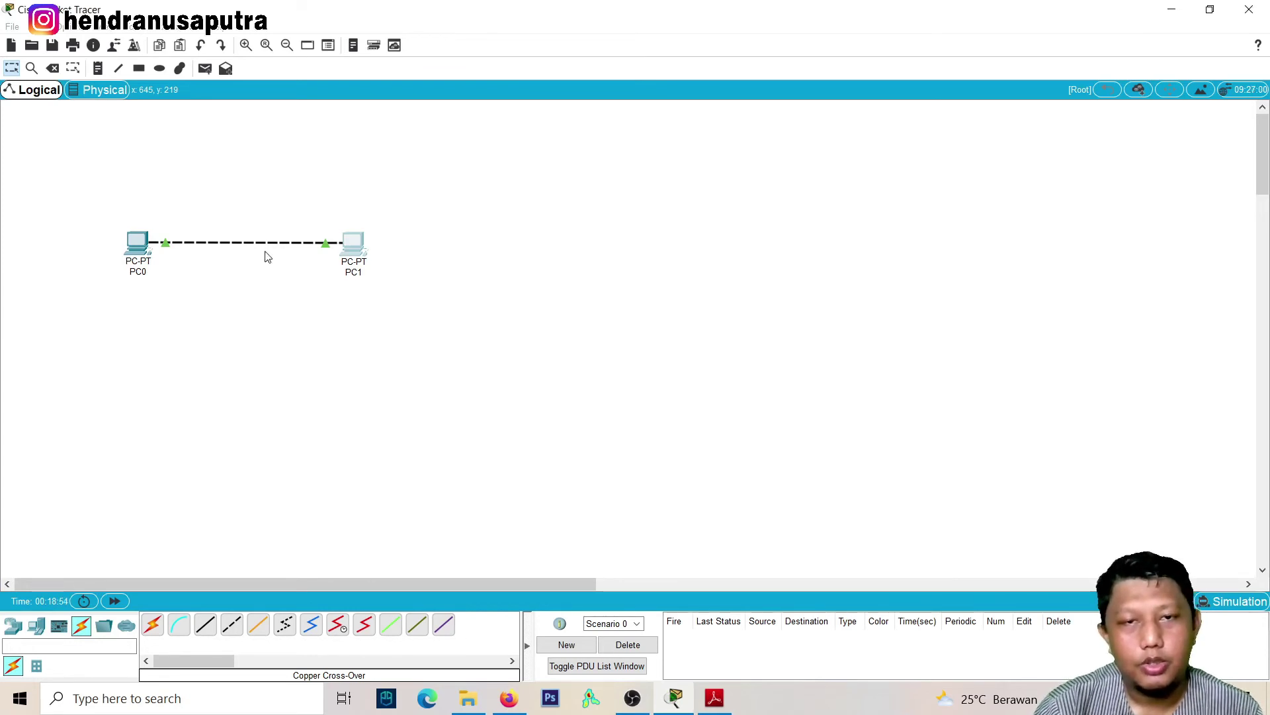
# Ping 192.168.7.2 from the Command Prompt of PC0, and highlight the network portion of the pinged address
pyautogui.click(135, 253)
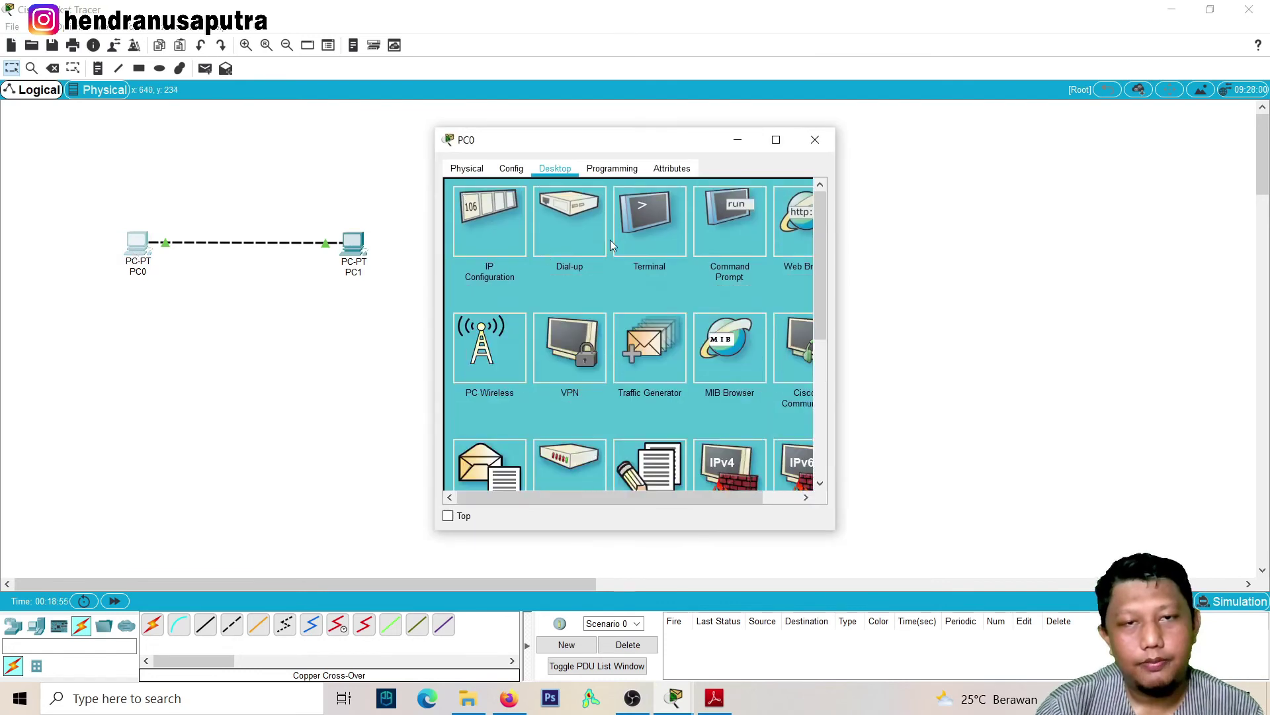
pyautogui.click(717, 234)
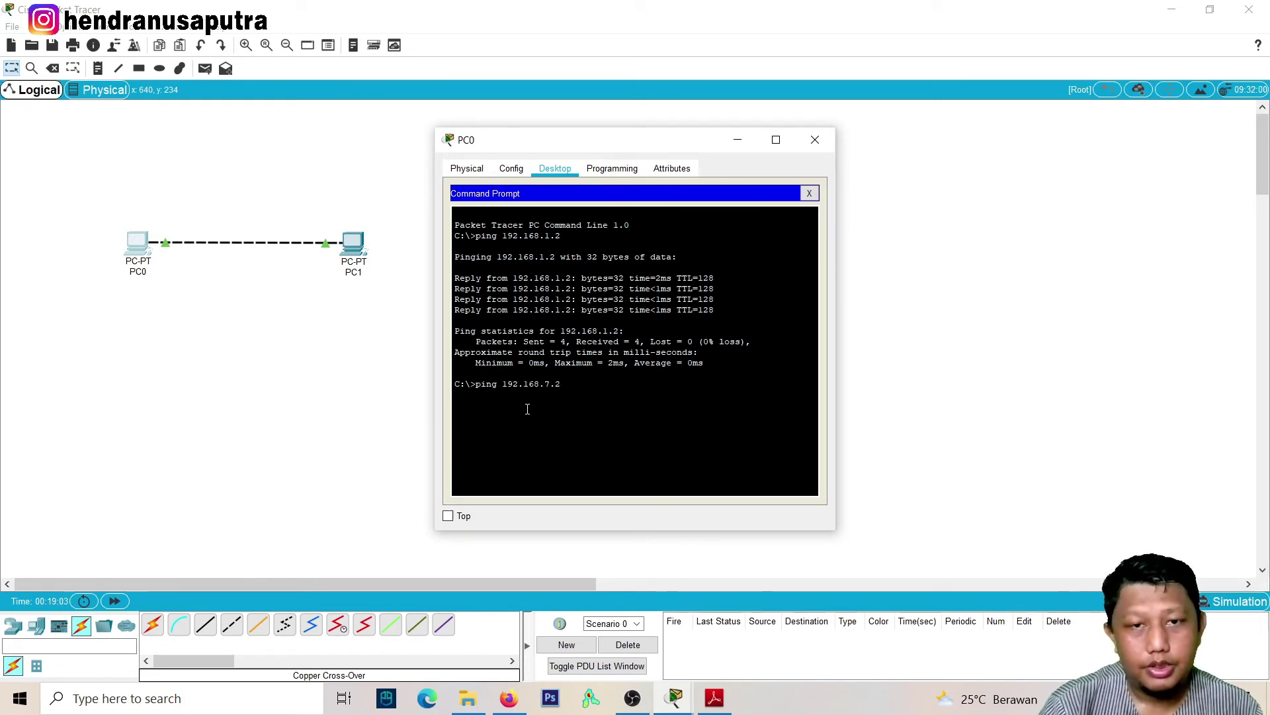
pyautogui.write('.7.2')
pyautogui.press('Return')
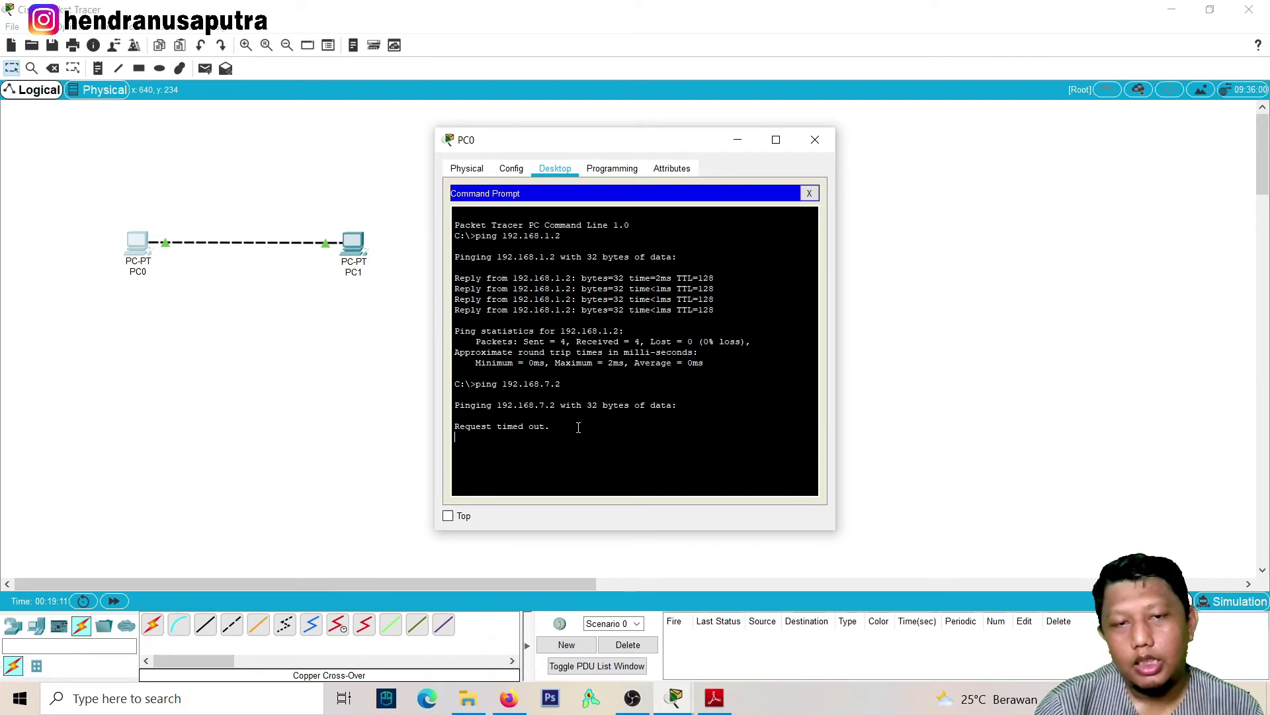
pyautogui.moveTo(589, 140); pyautogui.dragTo(587, 107)
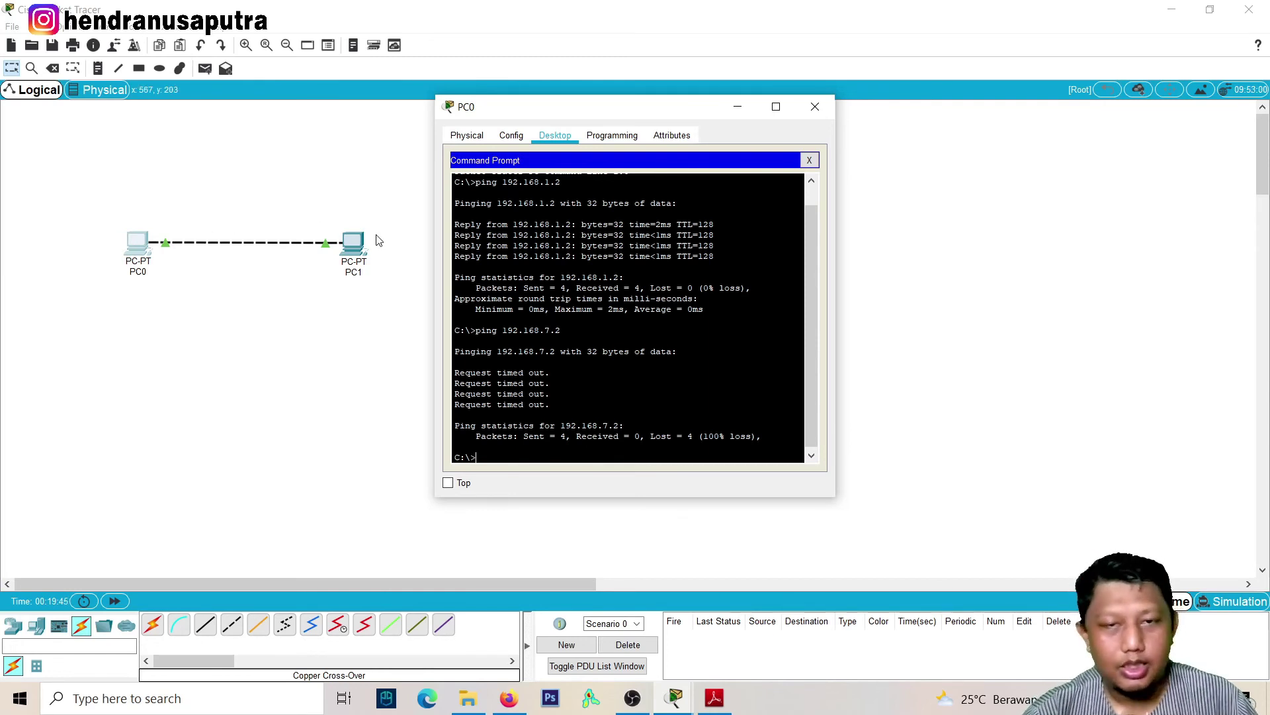
pyautogui.moveTo(568, 110); pyautogui.dragTo(552, 109)
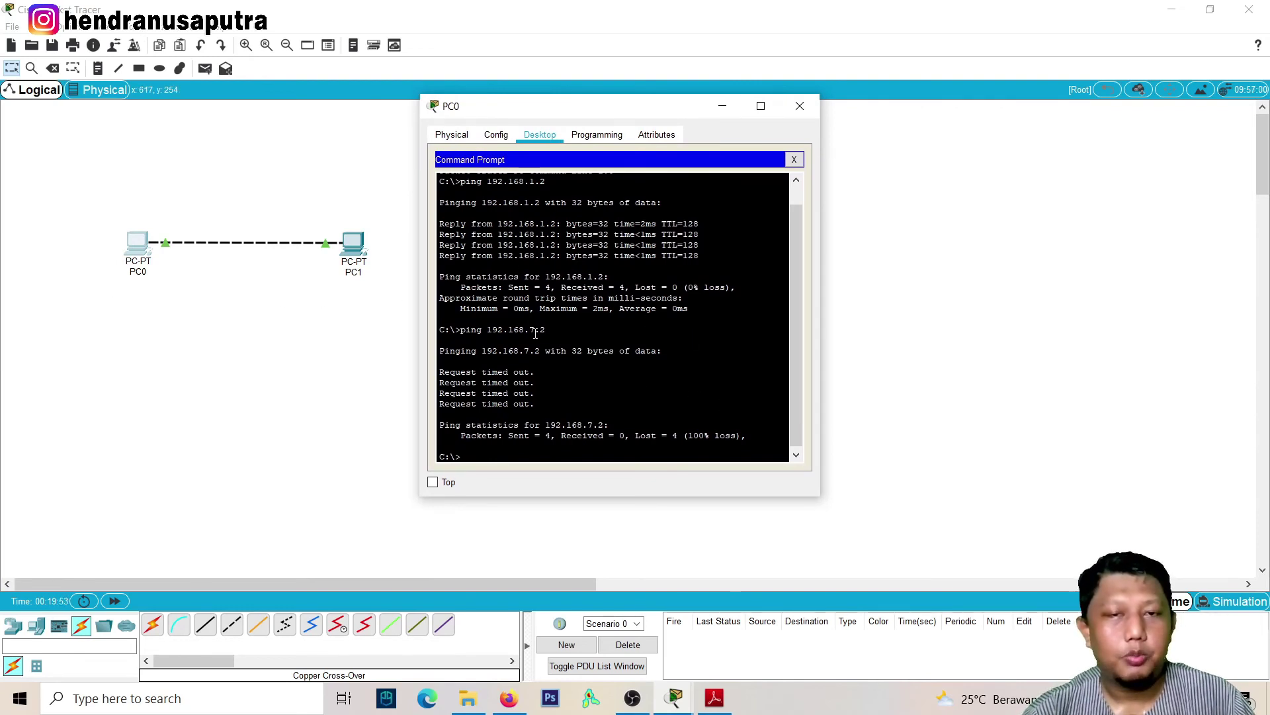
pyautogui.moveTo(538, 328); pyautogui.dragTo(488, 329)
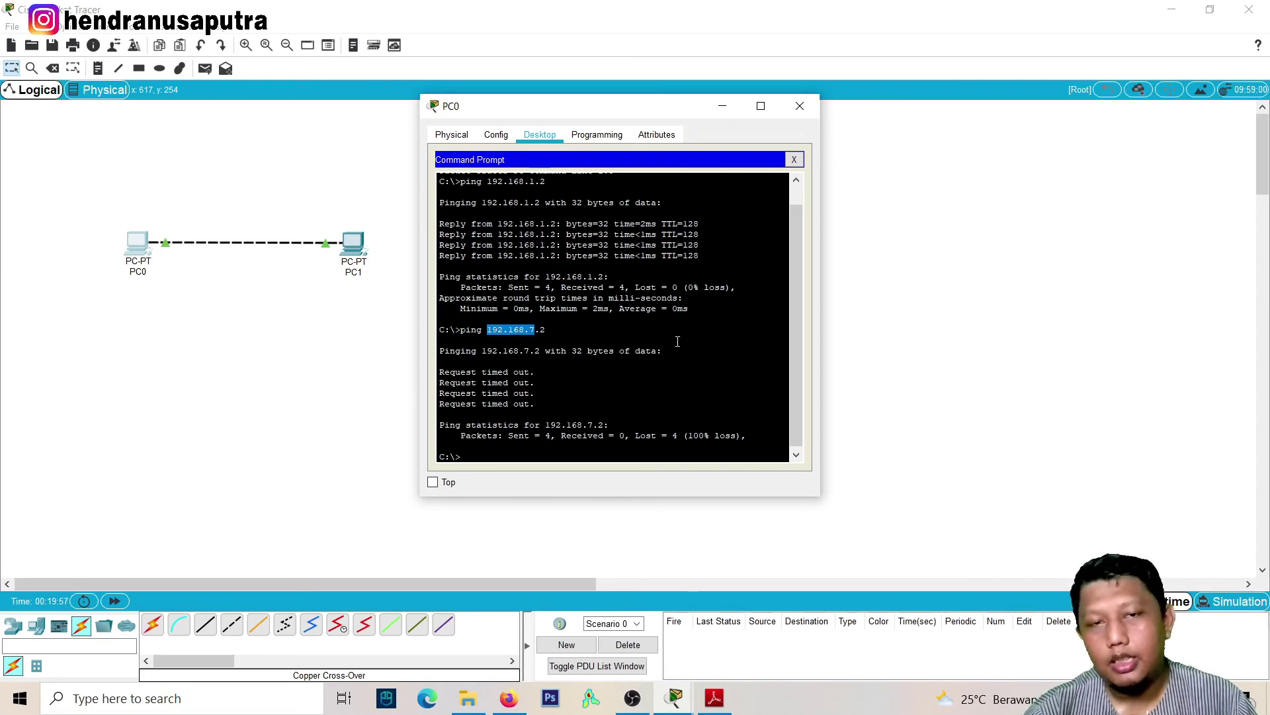
# Highlight the response lines of the 192.168.7.2 ping in PC0's Command Prompt, and close the PC0 window
pyautogui.click(532, 329)
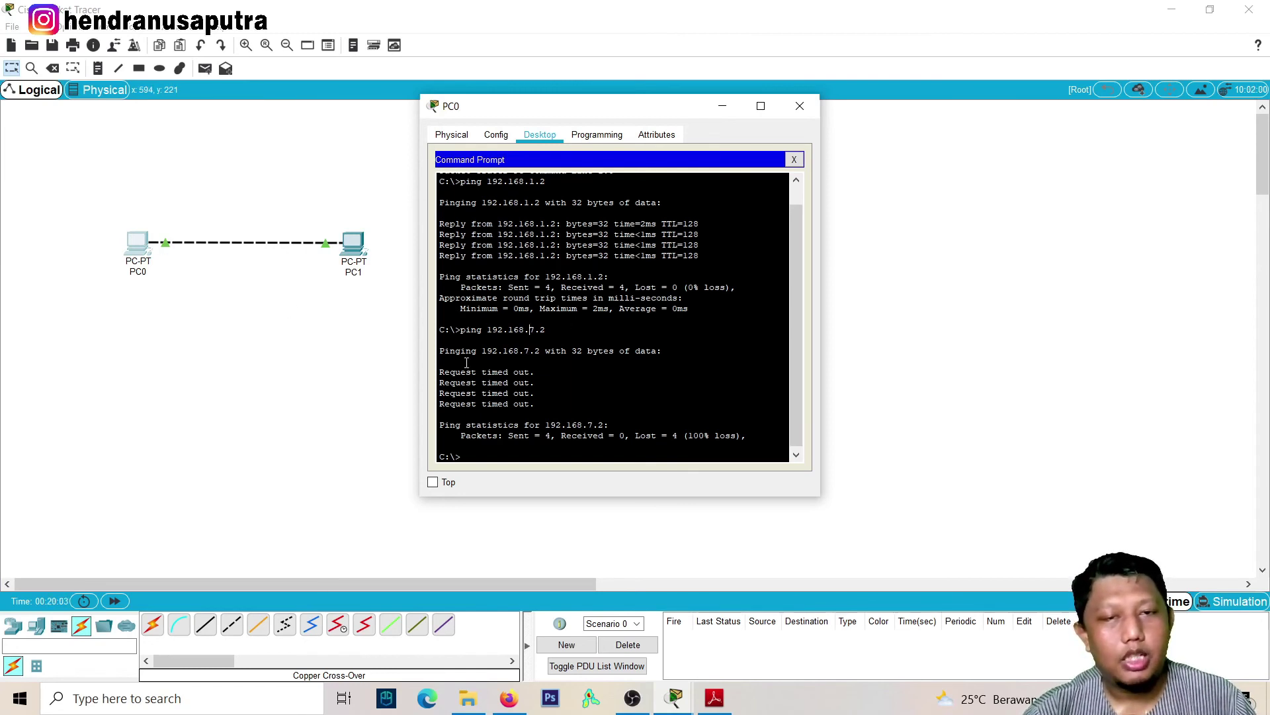
pyautogui.moveTo(445, 375); pyautogui.dragTo(526, 393)
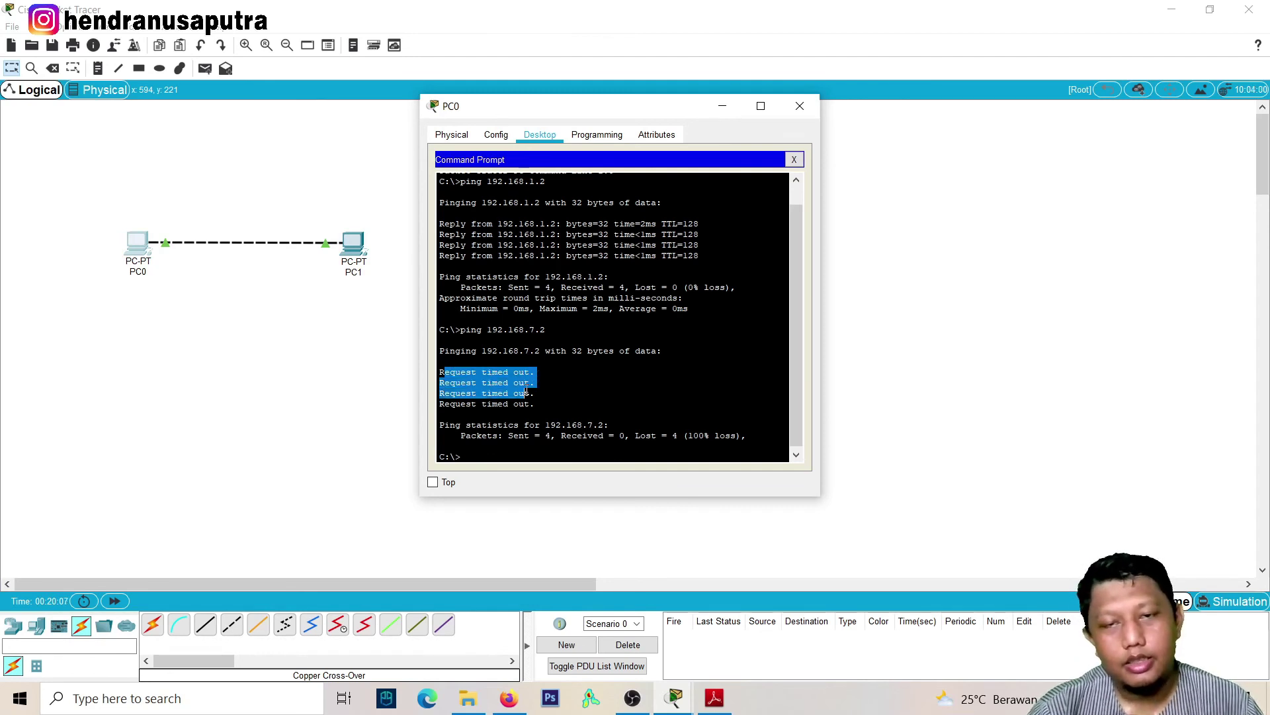
pyautogui.moveTo(450, 372); pyautogui.dragTo(500, 408)
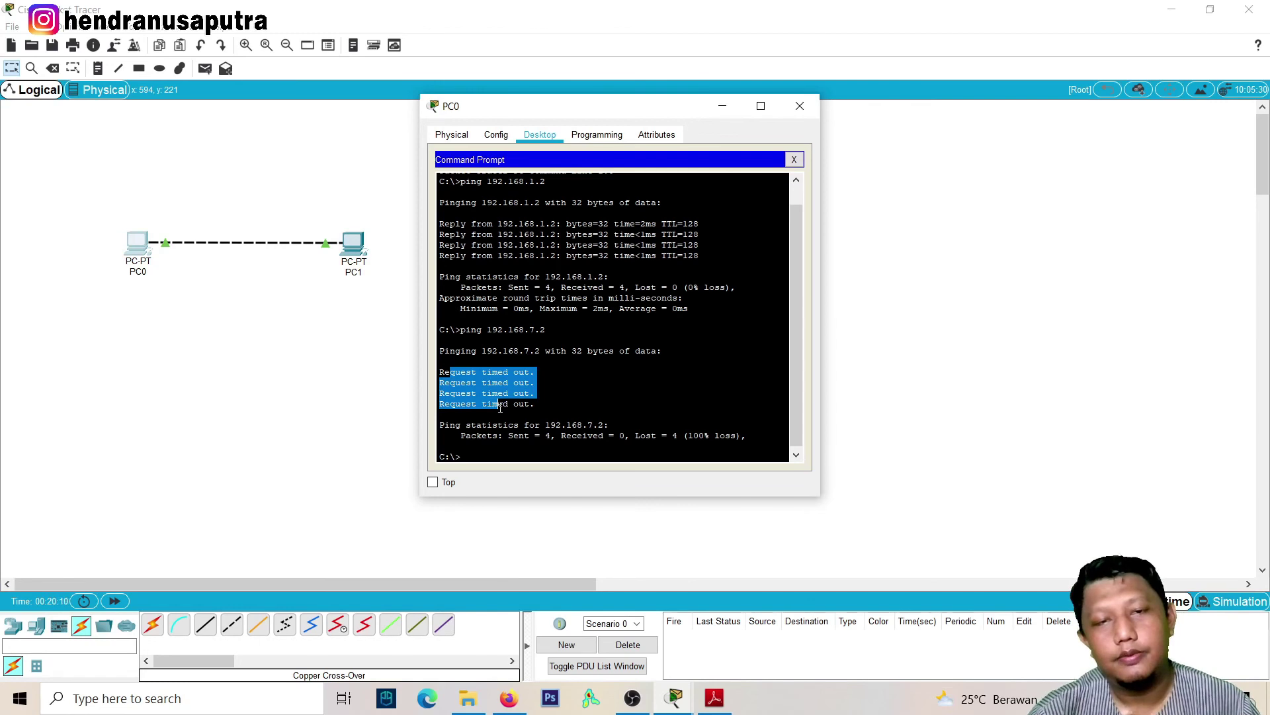
pyautogui.click(800, 105)
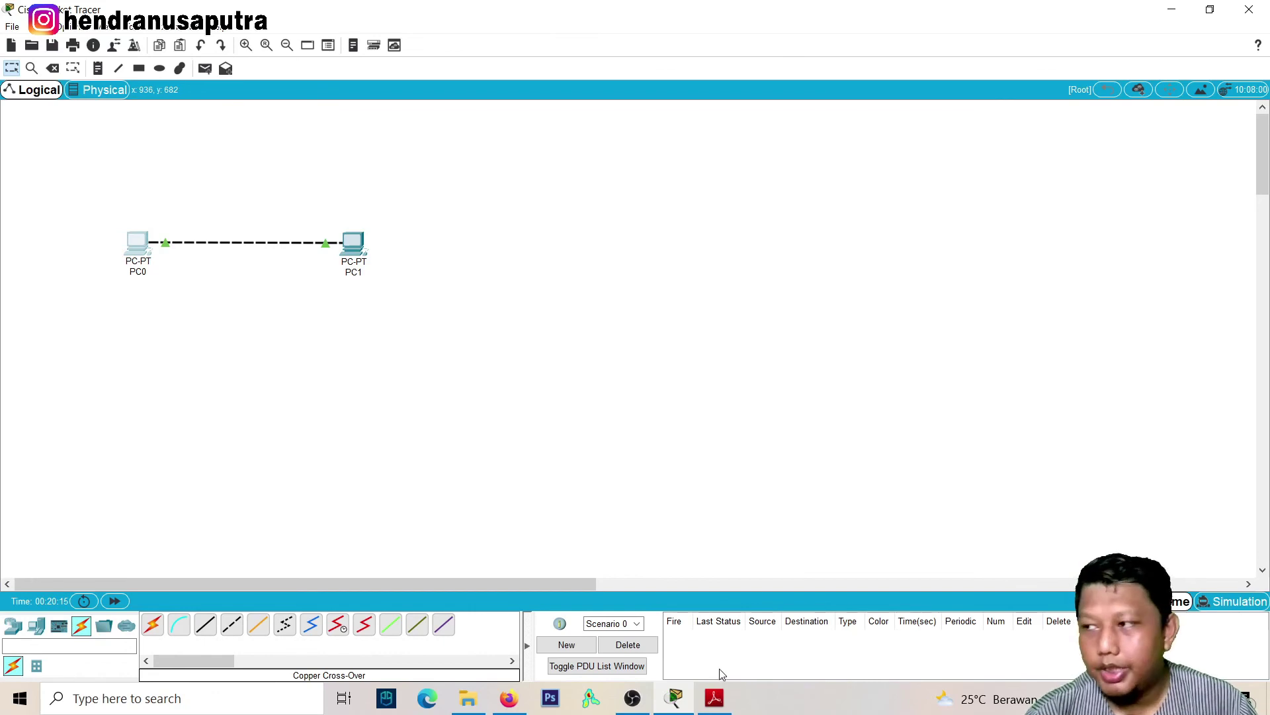
# Switch to the module PDF in Adobe Reader and skim the peer-to-peer instructions from the topology to the PC0-to-PC1 connection test
pyautogui.click(715, 698)
pyautogui.scroll(-15, 730, 523)
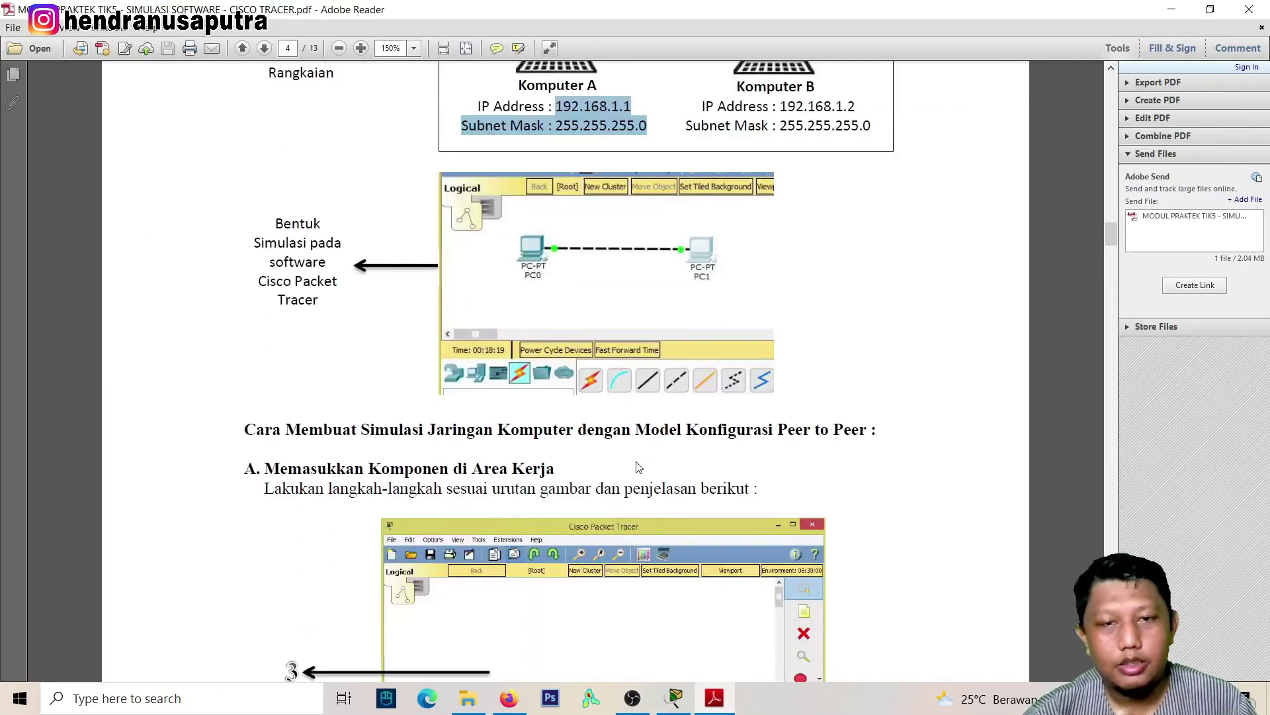
pyautogui.scroll(-18, 616, 420)
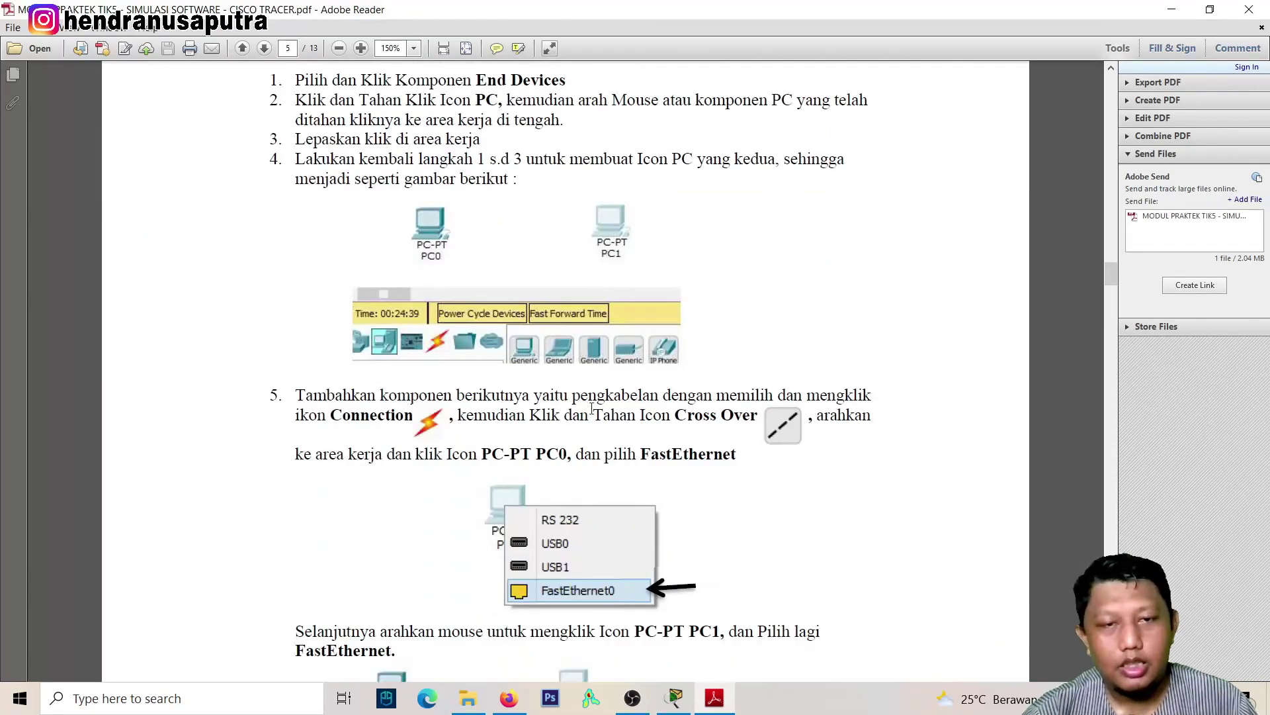
pyautogui.scroll(-15, 633, 427)
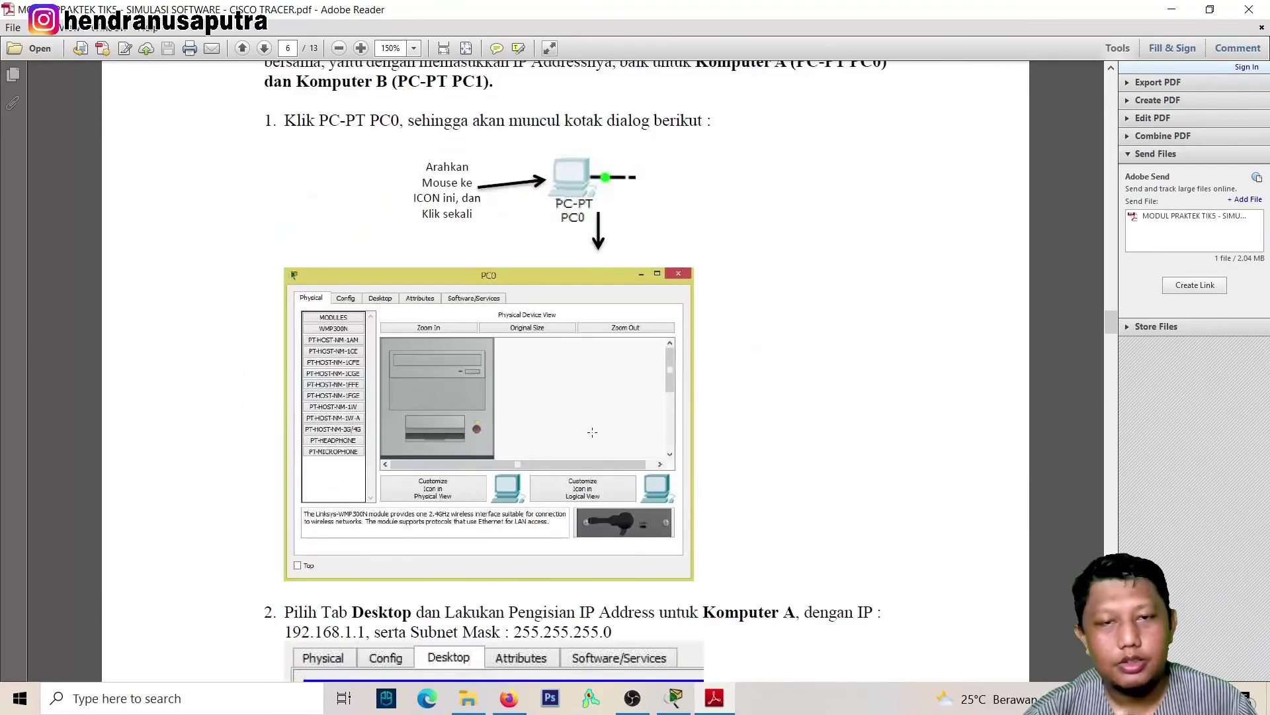
pyautogui.scroll(-15, 606, 433)
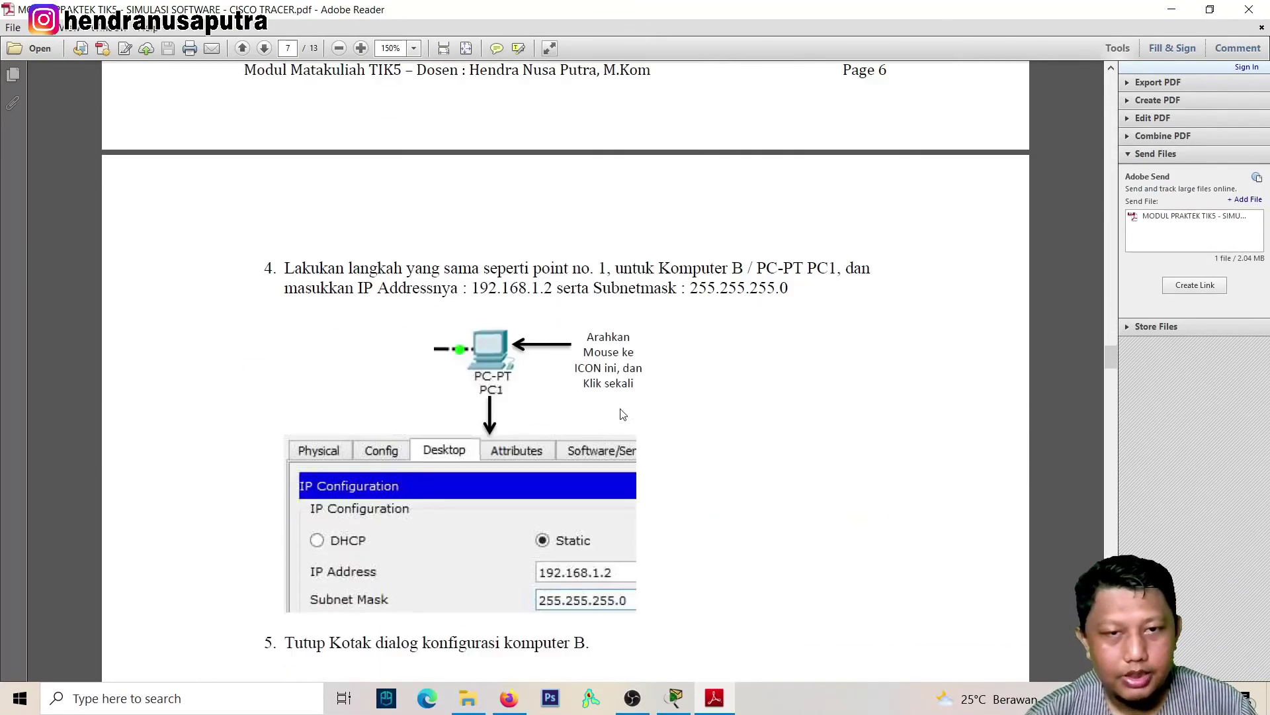
pyautogui.scroll(-15, 604, 407)
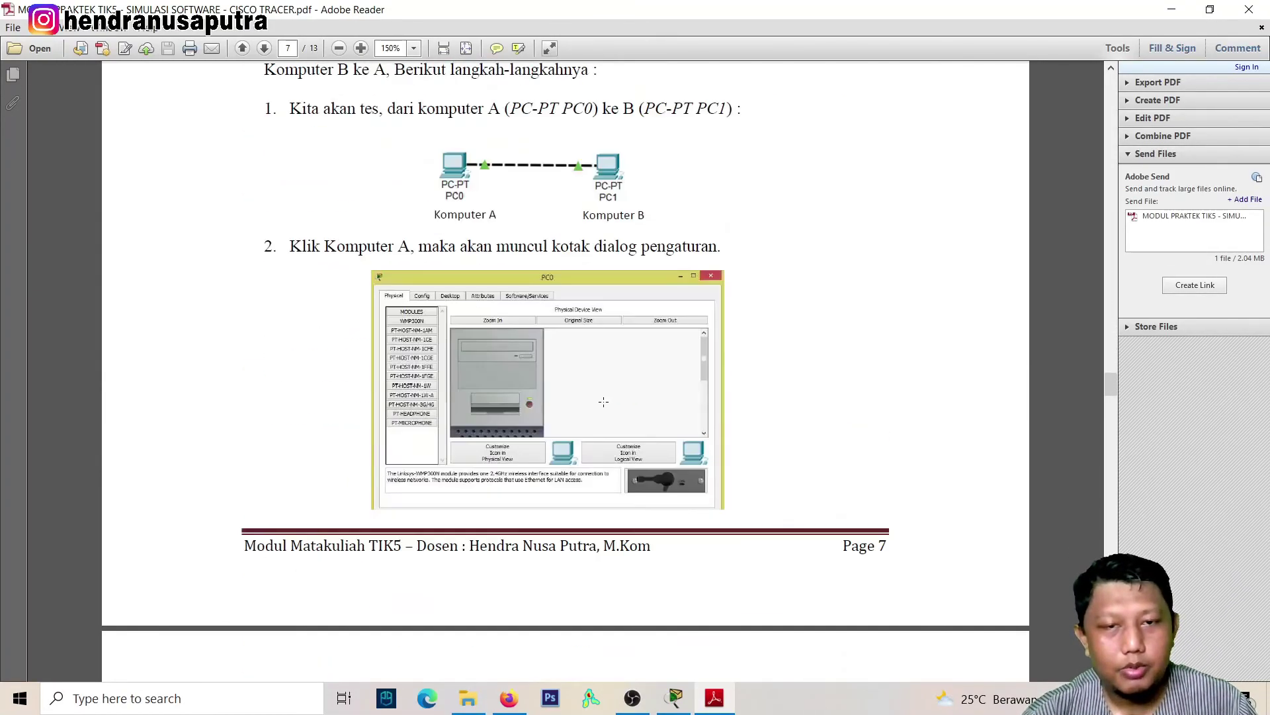